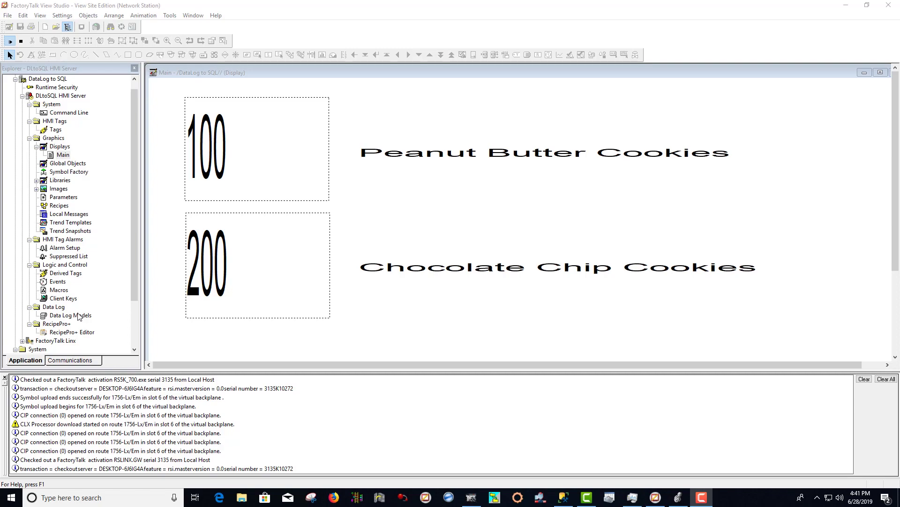
- Create a new data log model using ODBC database storage and list the system data sources
click(79, 317)
right_click(79, 317)
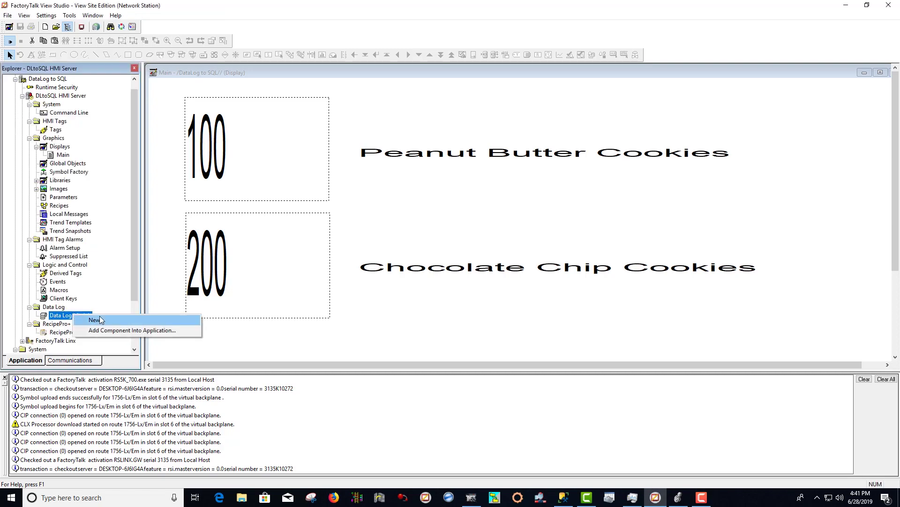
click(100, 320)
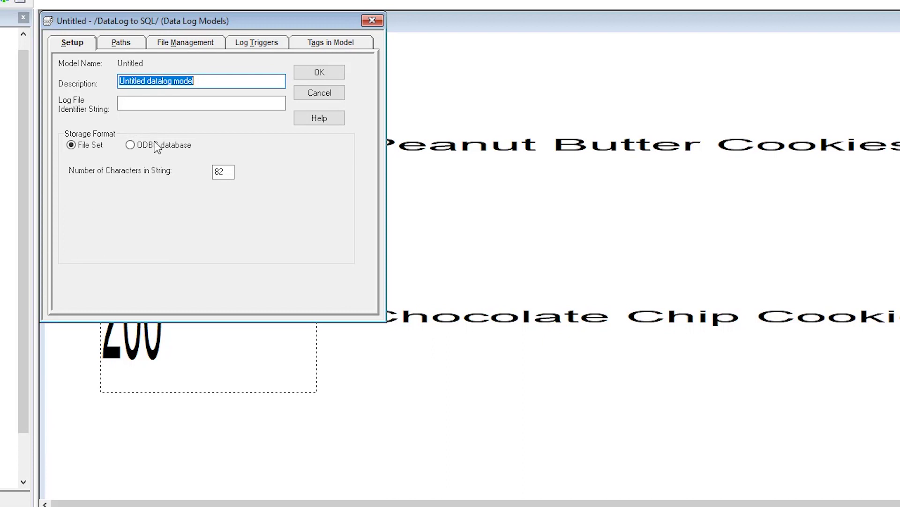
click(130, 145)
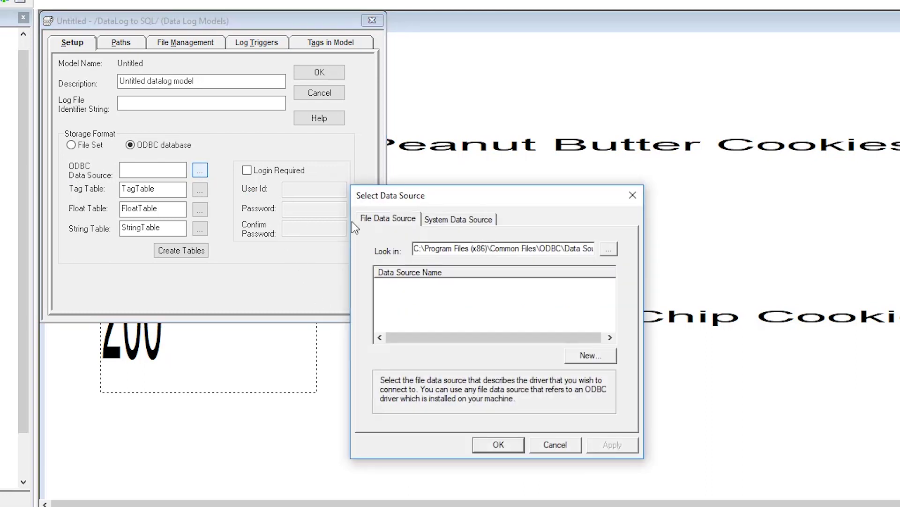
click(482, 219)
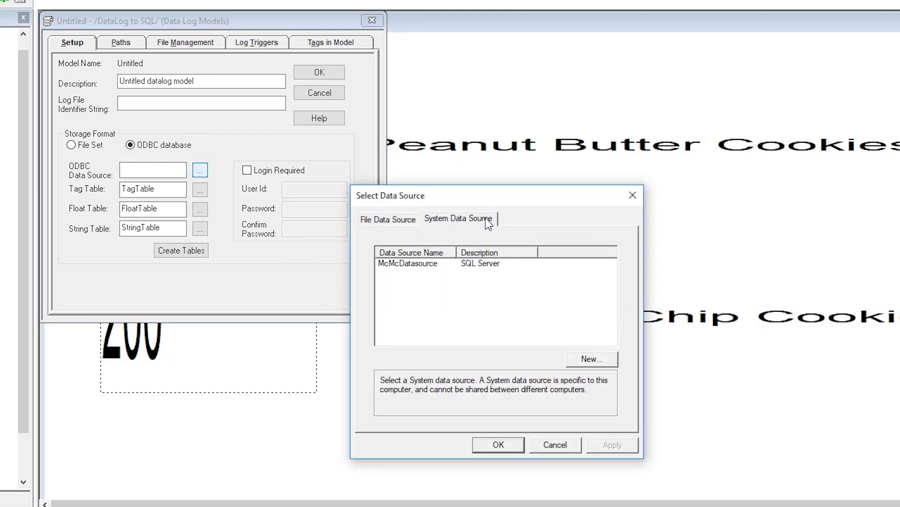
- Start a new System Data Source that uses the SQL Server driver
click(589, 360)
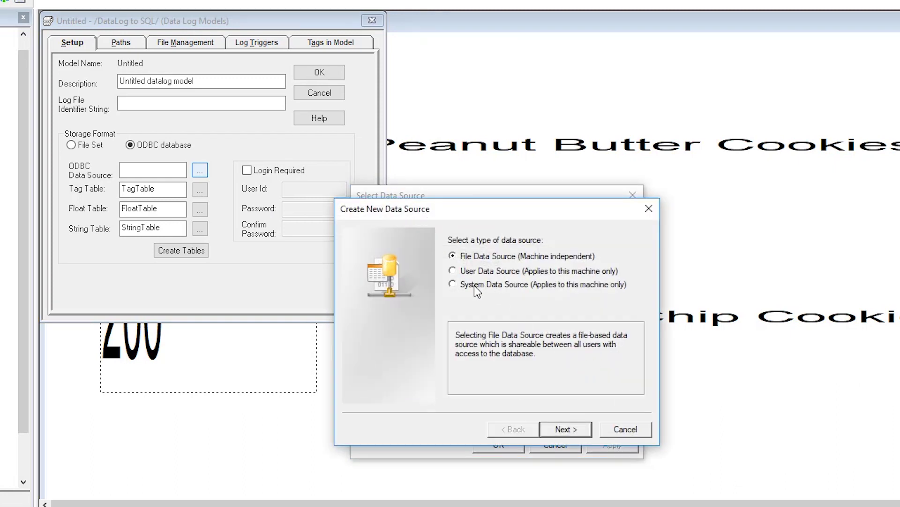
click(475, 286)
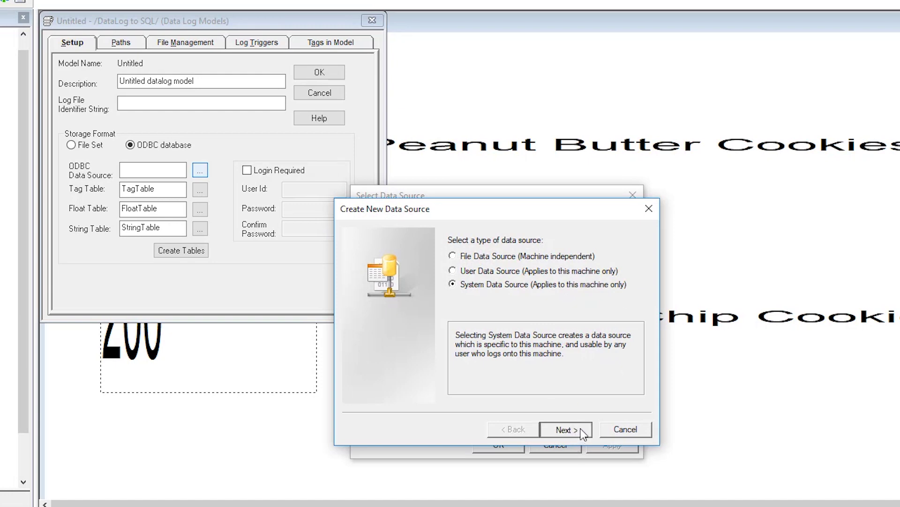
key(Return)
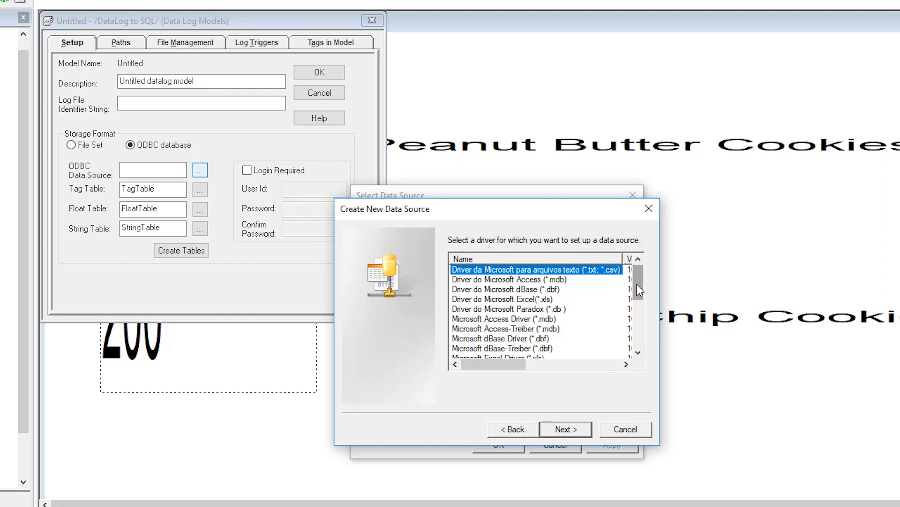
scroll(640, 291, down, 4)
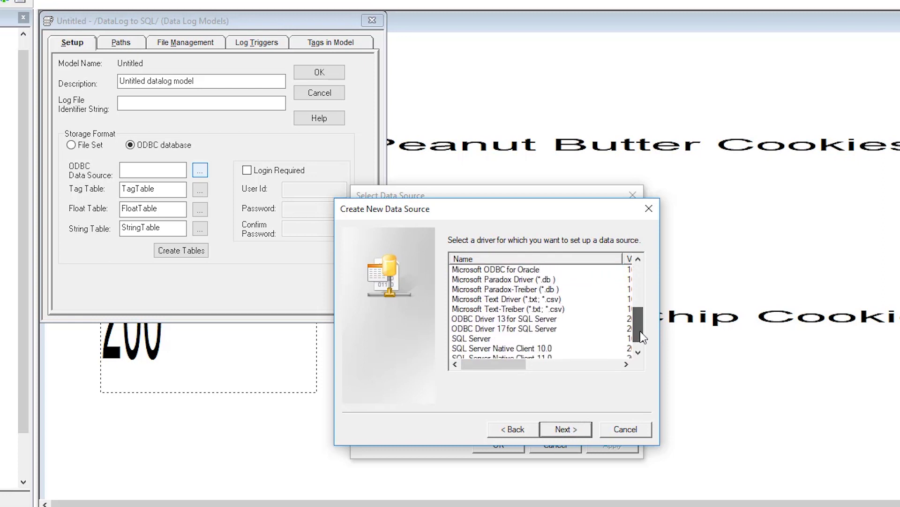
click(481, 330)
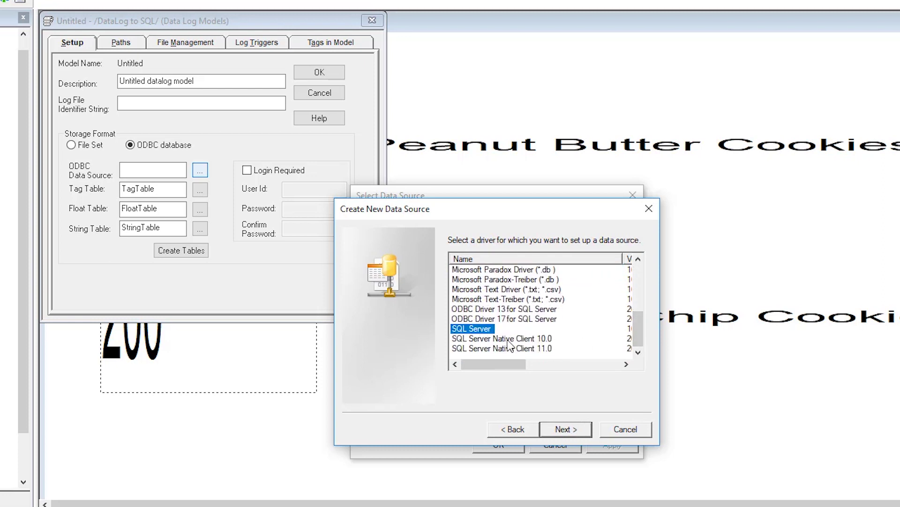
click(583, 429)
click(581, 430)
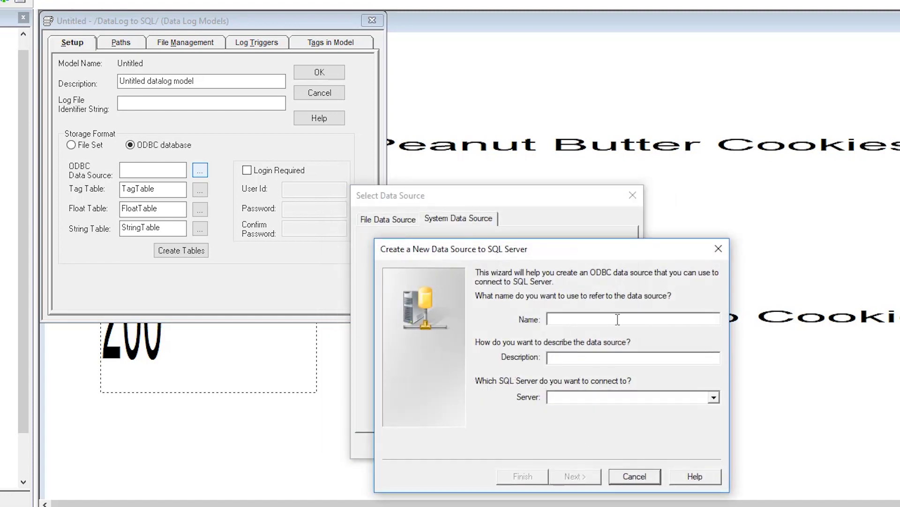
- Name the data source McMcDatalogger on the local SQLEXPRESS server with Windows authentication
text(McMcDatalogger)
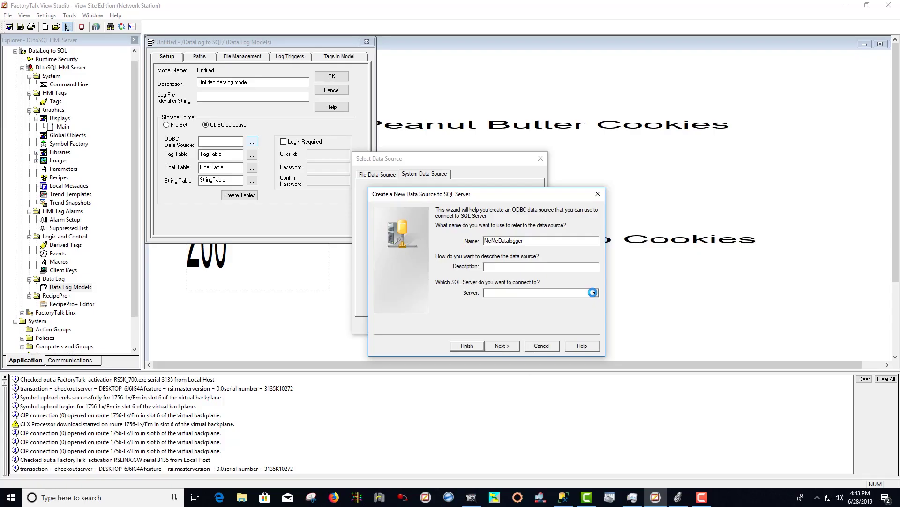
click(713, 397)
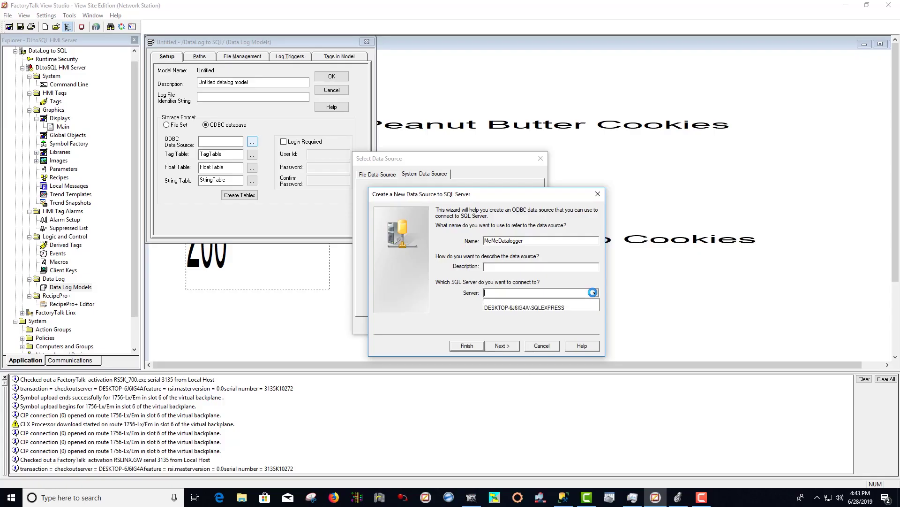
click(546, 308)
click(501, 347)
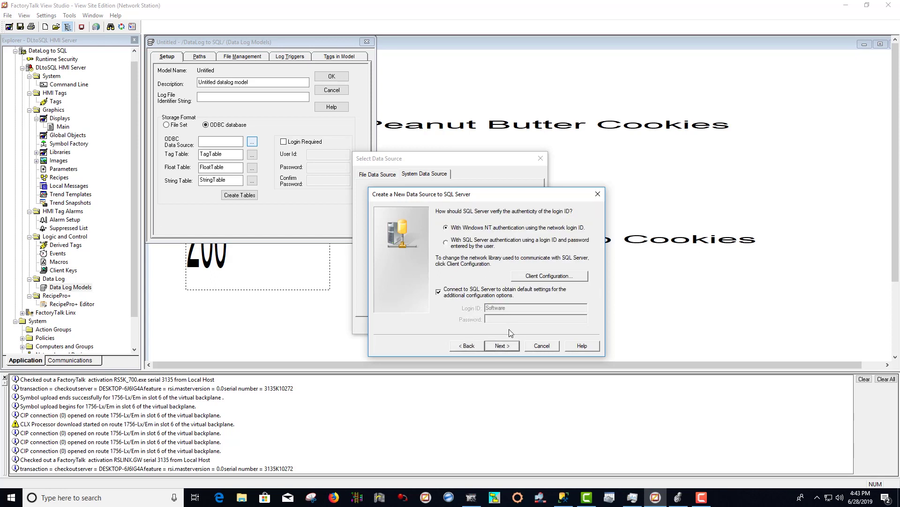
click(511, 346)
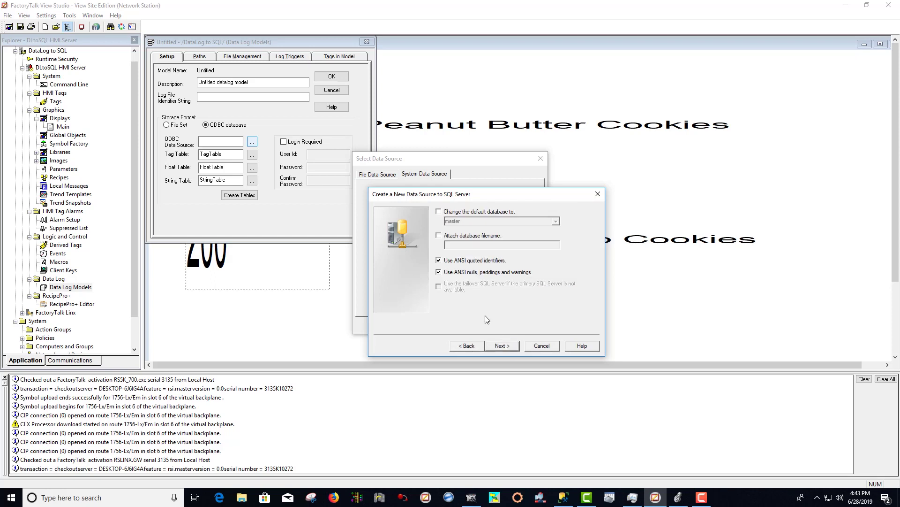
- Change the data source's default database to McMcDatabase
click(439, 213)
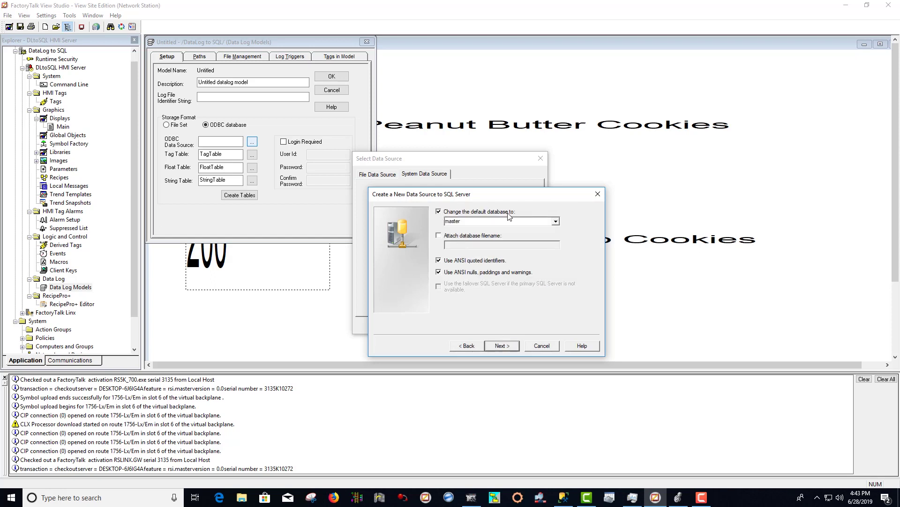
click(556, 223)
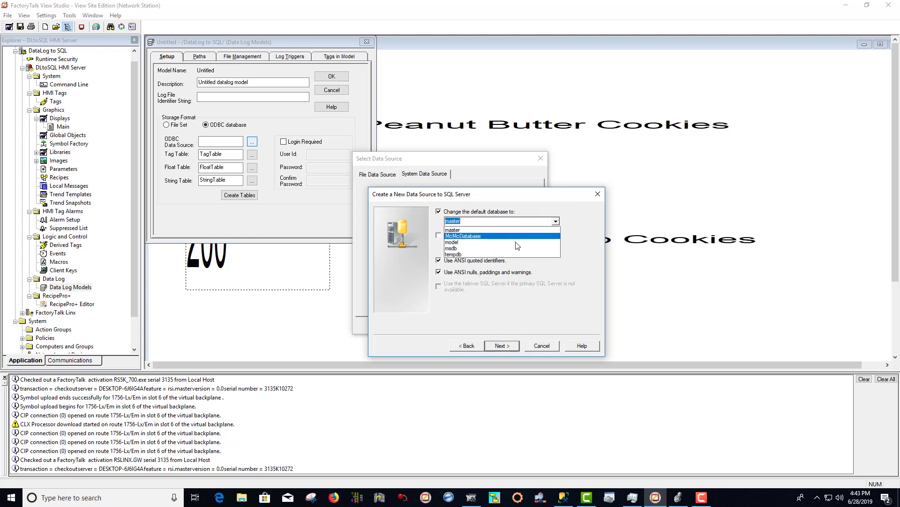
click(476, 236)
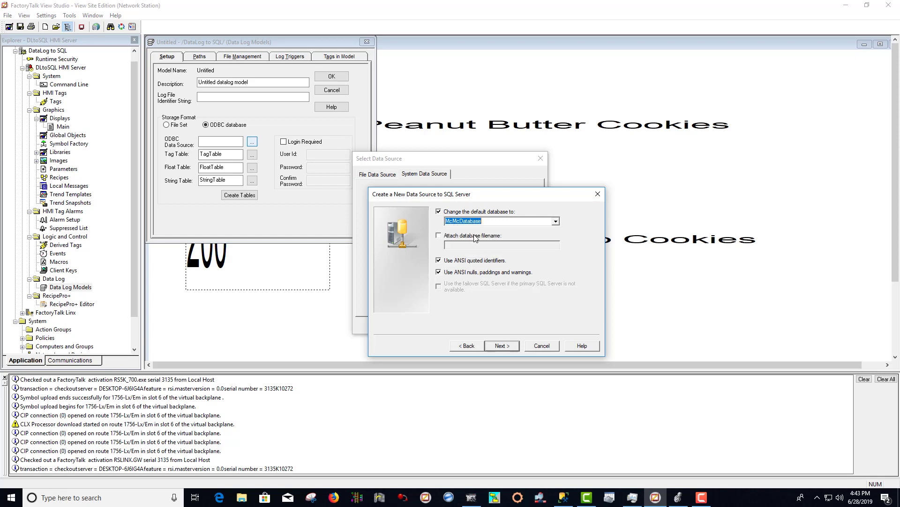
click(501, 346)
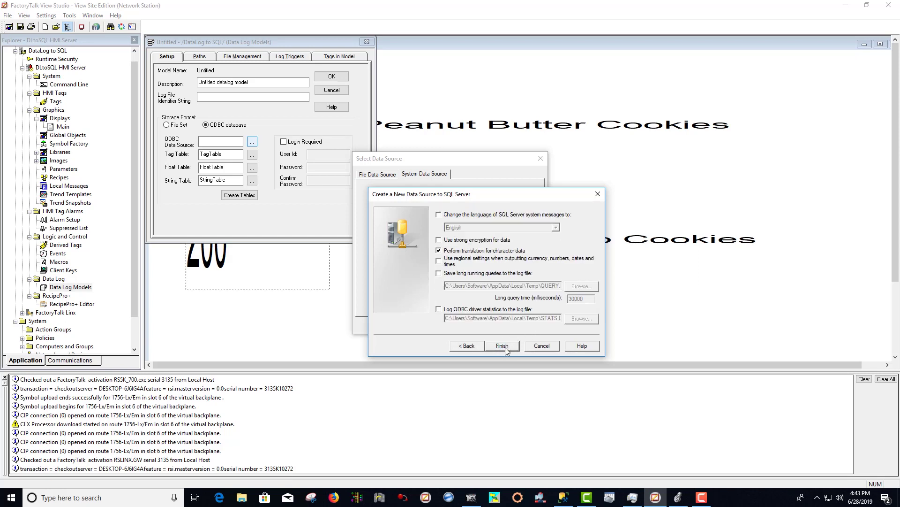
- Finish McMcDatalogger, pass its connection test, and select it among the system data sources
click(502, 346)
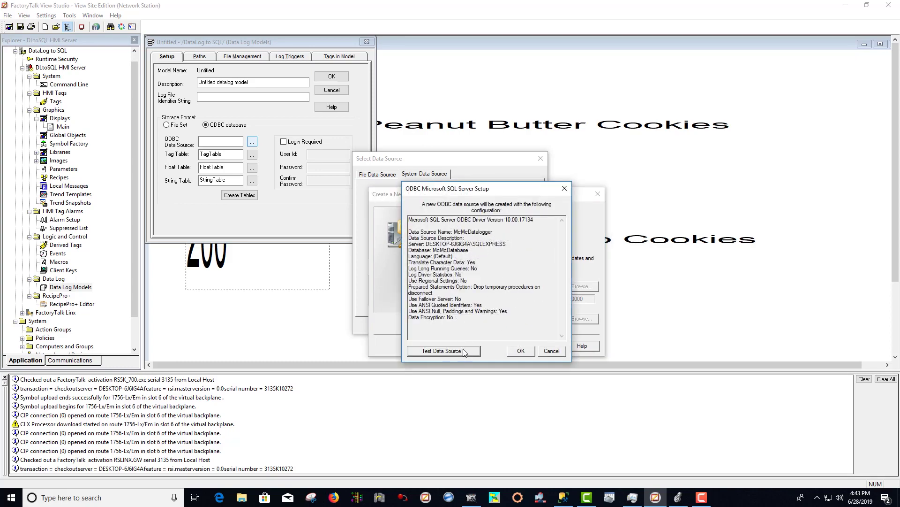
click(464, 351)
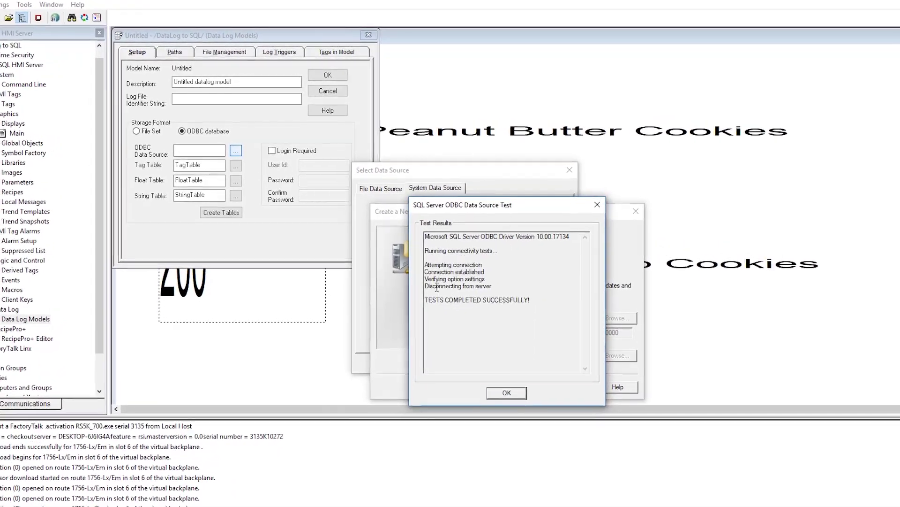
drag(525, 294, 422, 296)
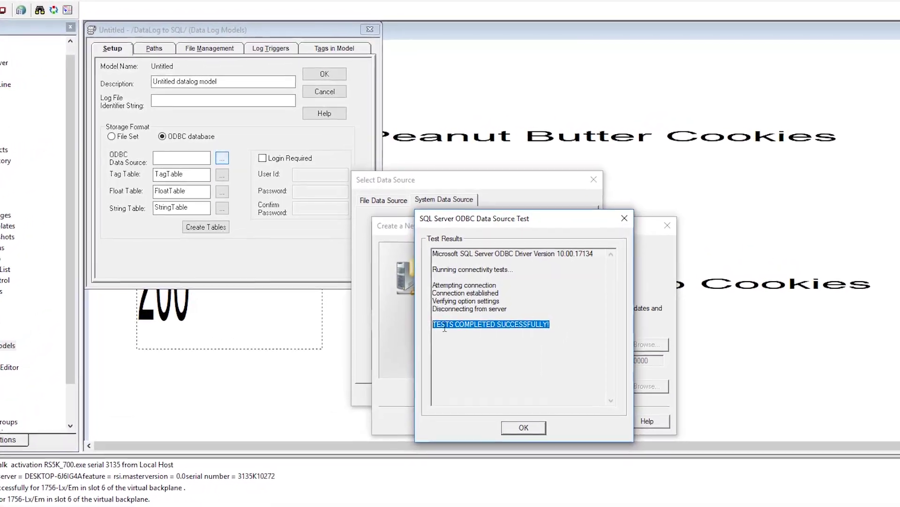
click(535, 453)
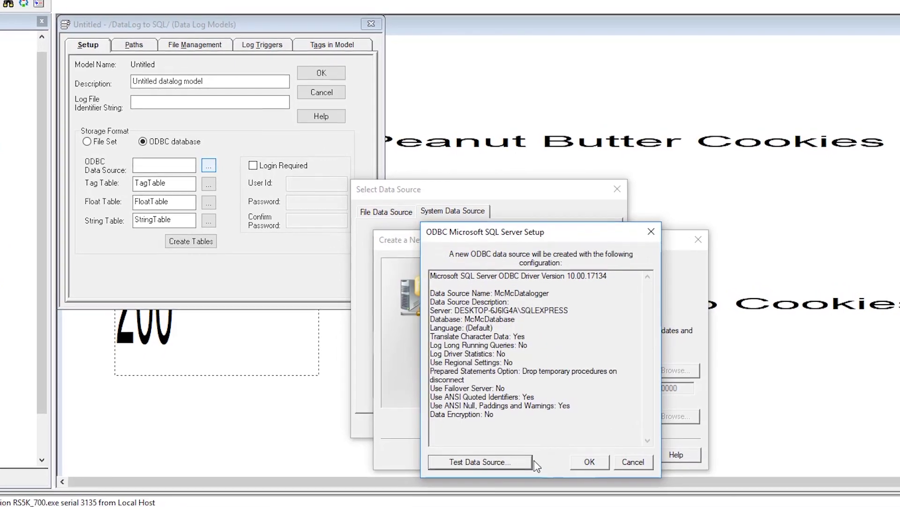
click(585, 453)
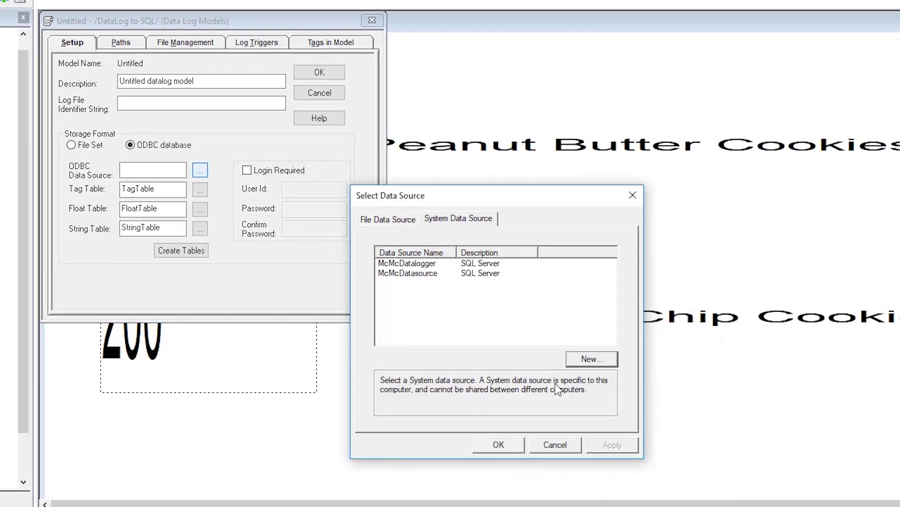
click(424, 263)
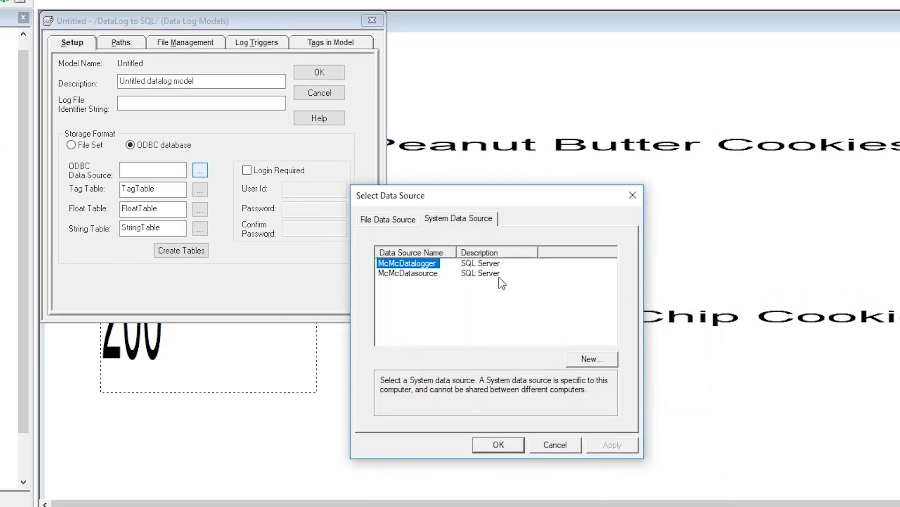
- Confirm McMcDatalogger as the ODBC source and rename the tag table to TagNames
click(498, 444)
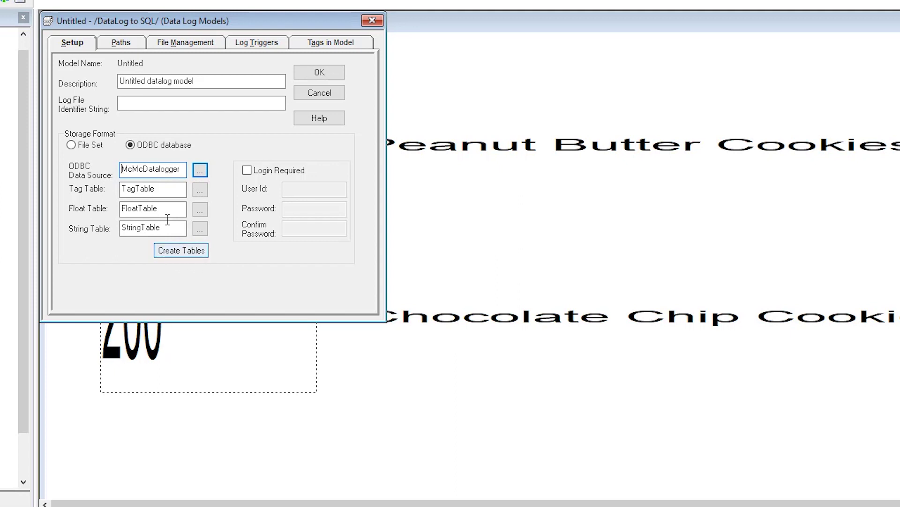
double_click(167, 191)
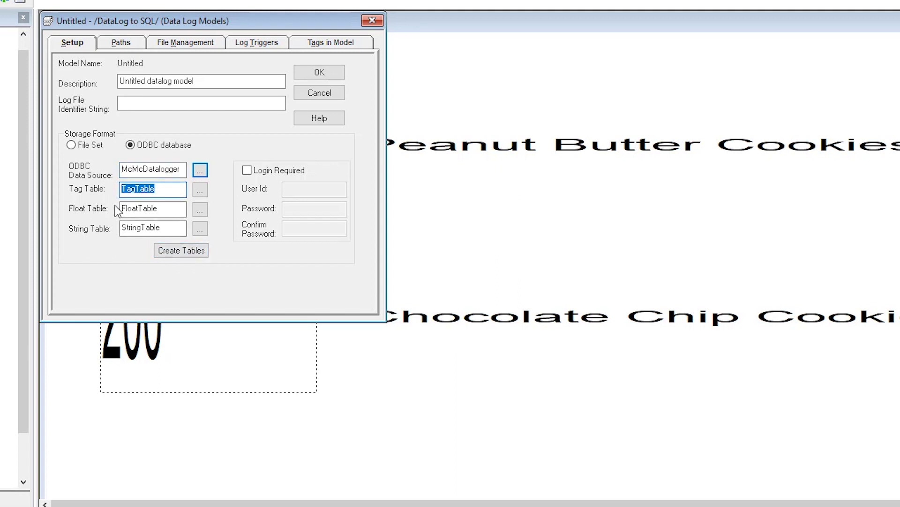
text(TAg)
key(BackSpace)
key(BackSpace)
text(ag)
- Name the float and string tables TagValues and StringValues, then create all three tables
key(Tab)
key(Tab)
text(Tag)
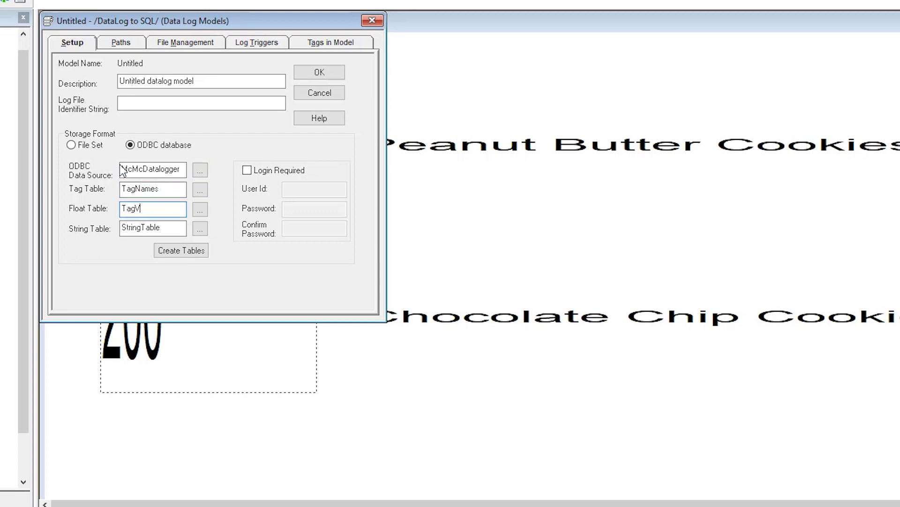
key(Tab)
key(Tab)
text(S)
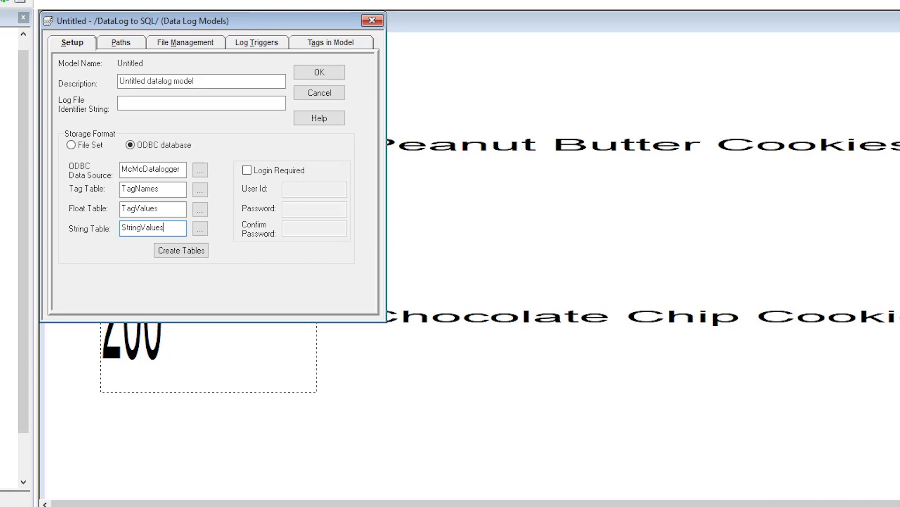
click(182, 251)
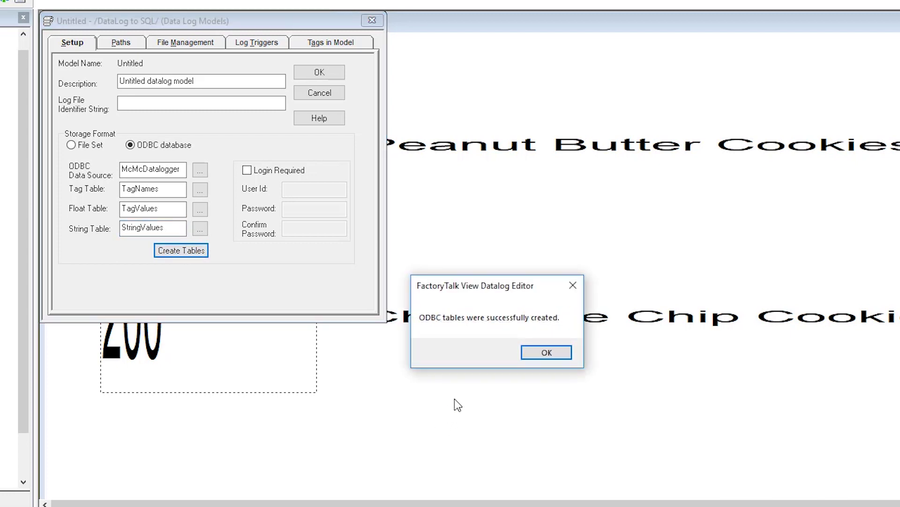
click(540, 353)
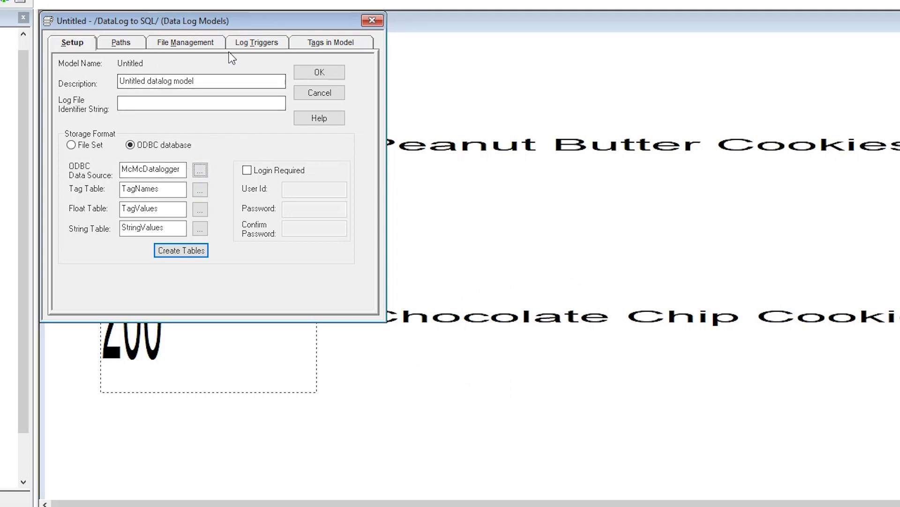
- Keep the log trigger periodic with an interval of 10 seconds
click(244, 43)
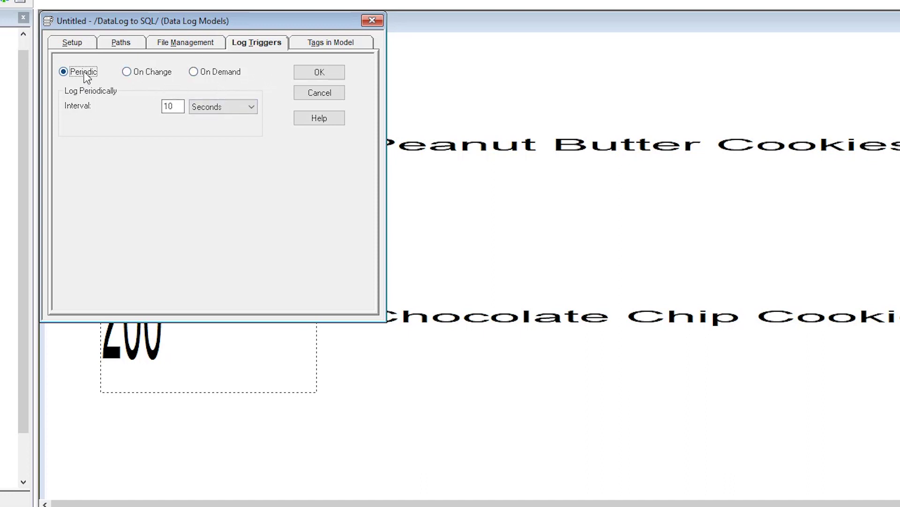
drag(175, 106, 147, 104)
click(362, 44)
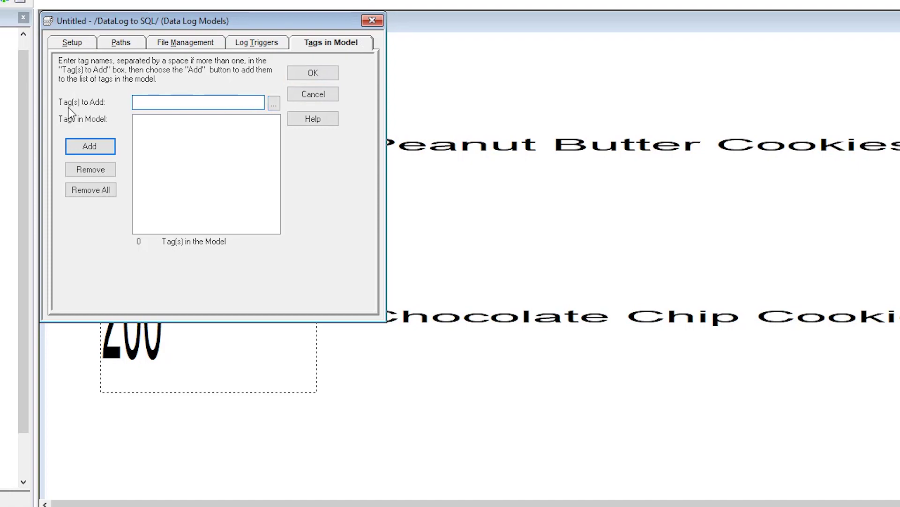
- Add Datalog_1 and Datalog_2 from the DL to SQL > Online tag folder
click(274, 104)
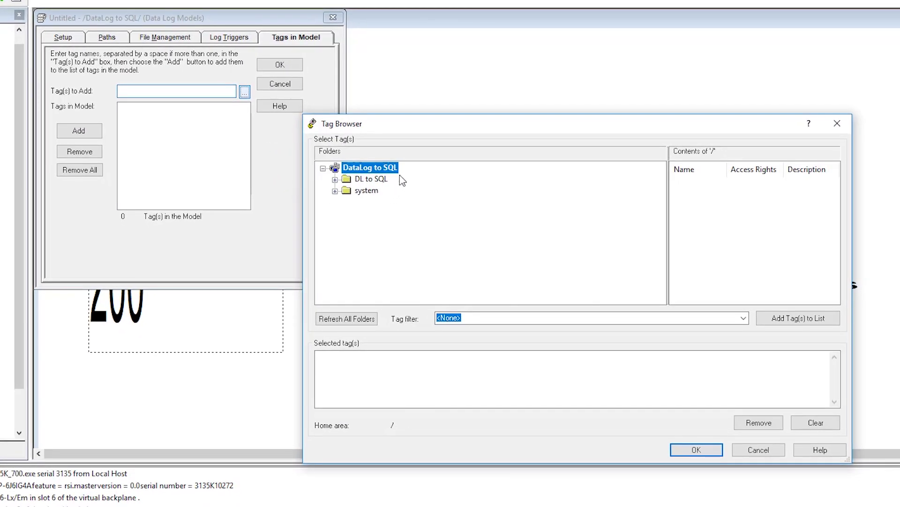
click(348, 321)
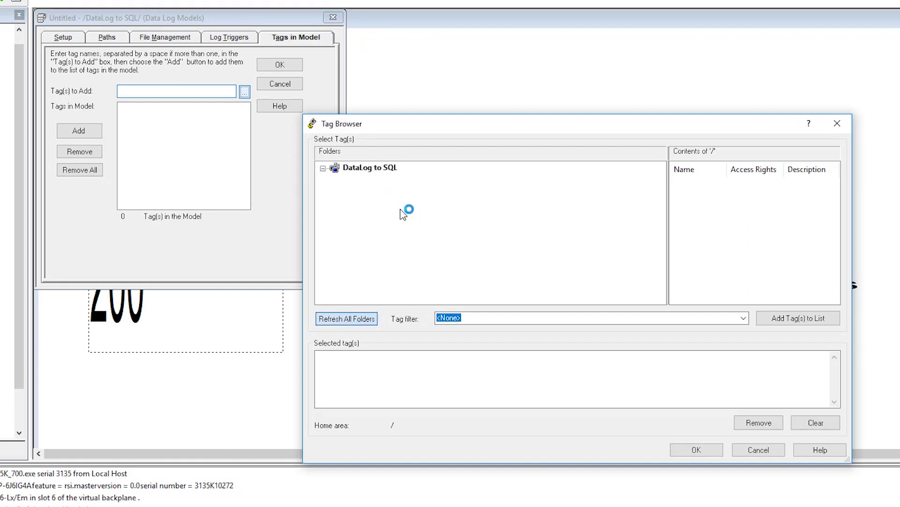
click(356, 180)
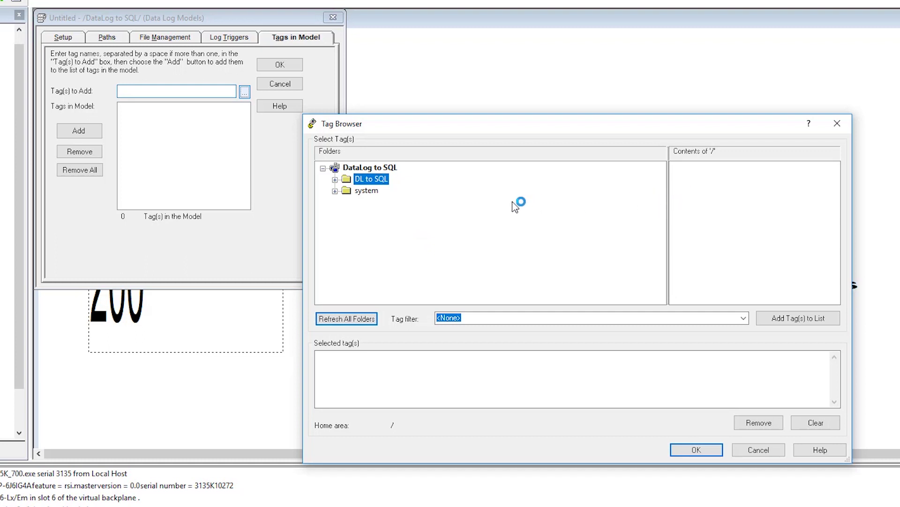
click(335, 180)
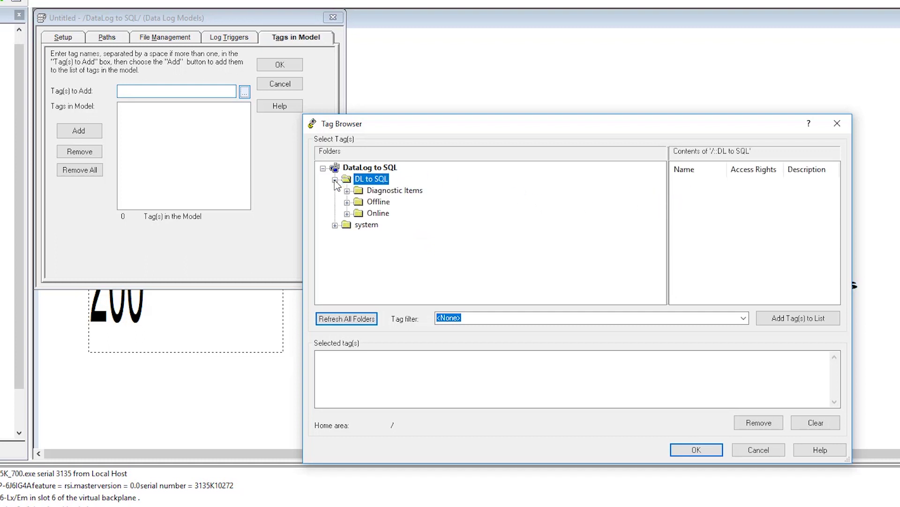
click(377, 213)
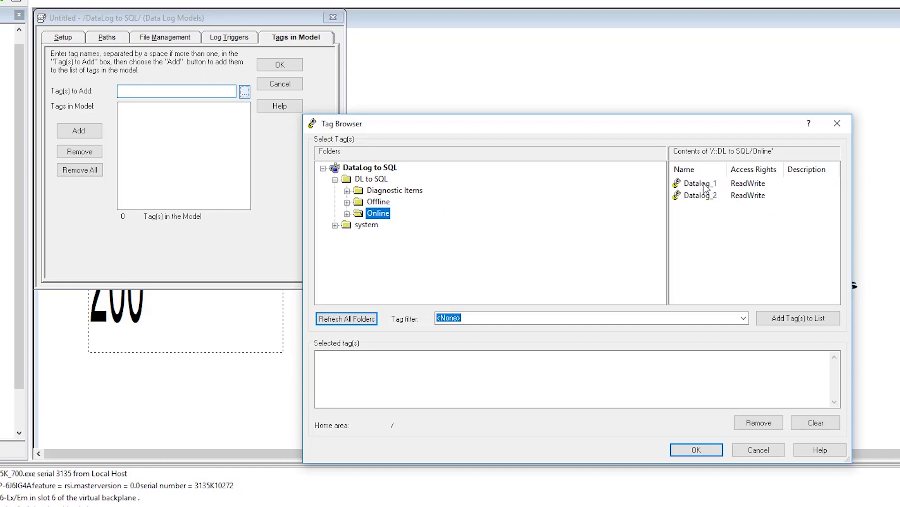
click(706, 186)
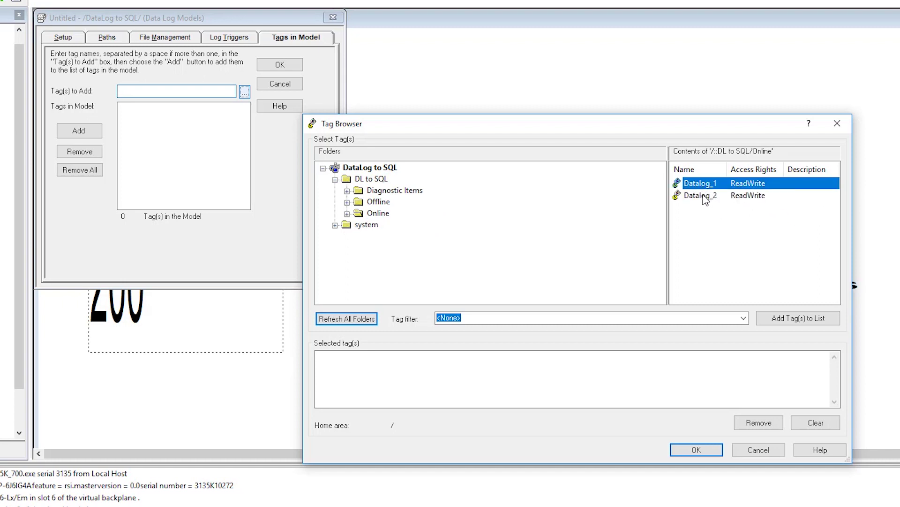
shift+click(701, 196)
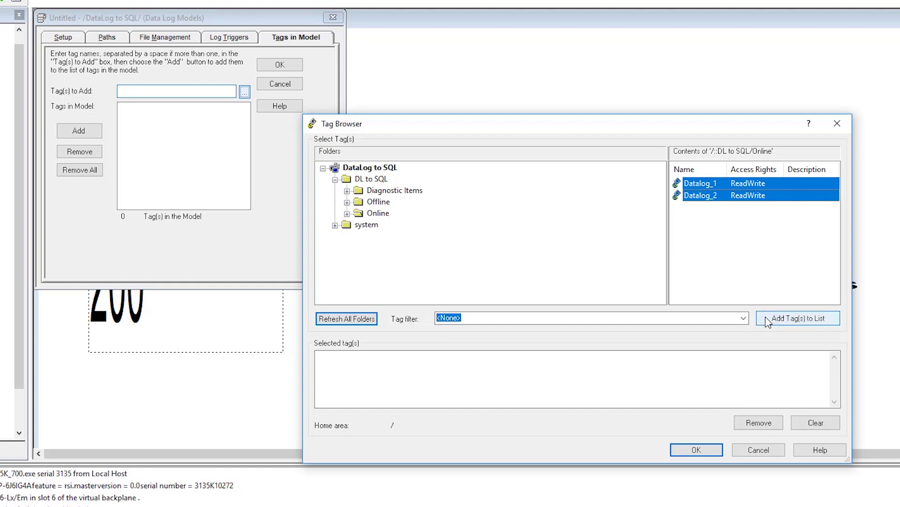
click(828, 321)
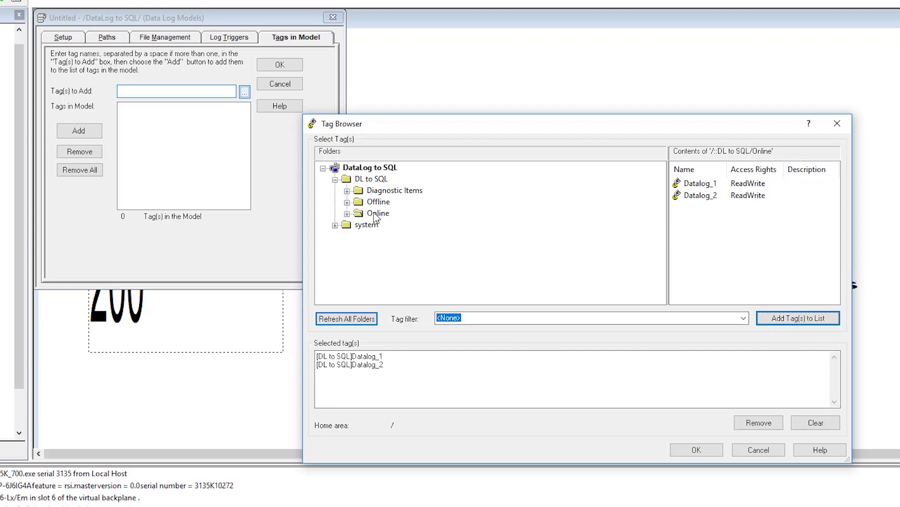
- Add the string tags Recipe1_Name and Recipe2_Name and accept the four selected tags
click(347, 214)
click(408, 238)
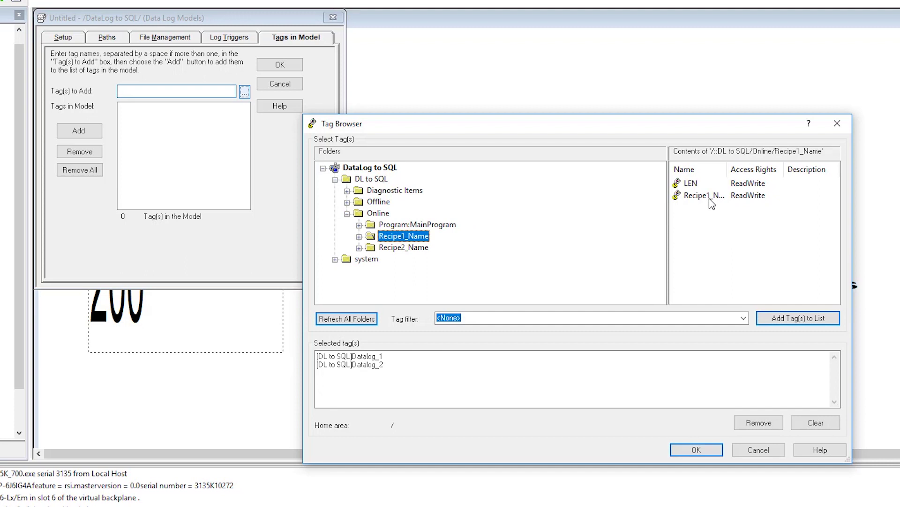
click(709, 199)
click(788, 320)
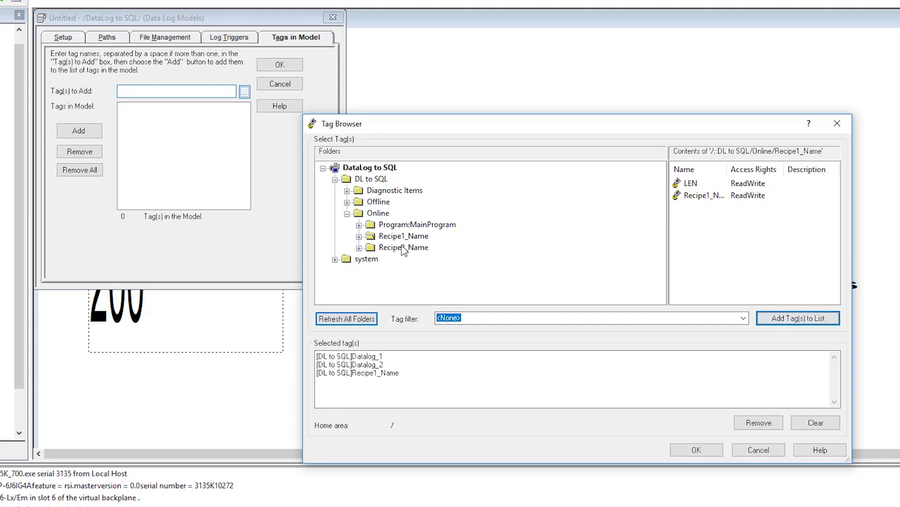
click(403, 247)
click(707, 197)
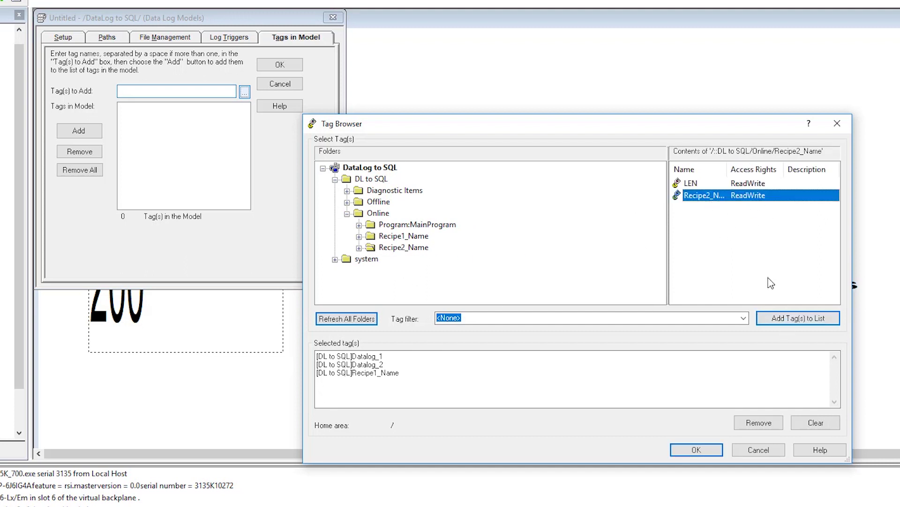
click(797, 317)
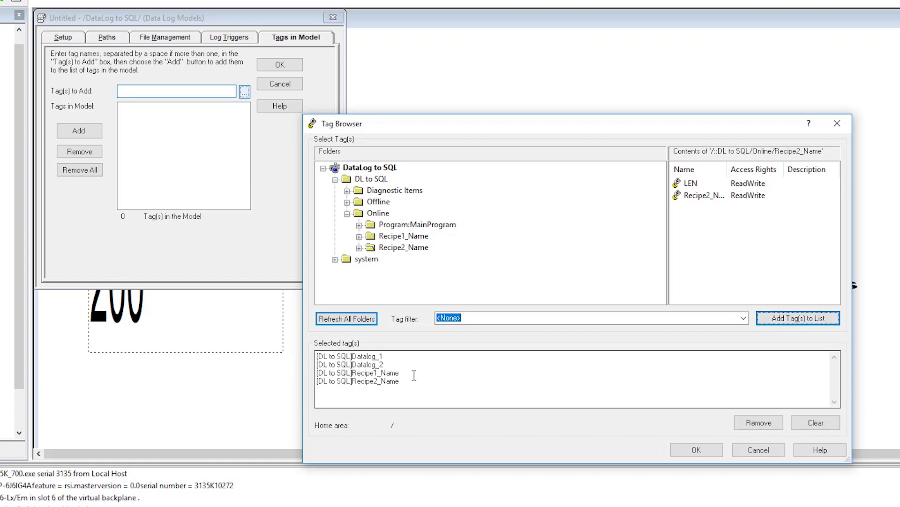
click(696, 449)
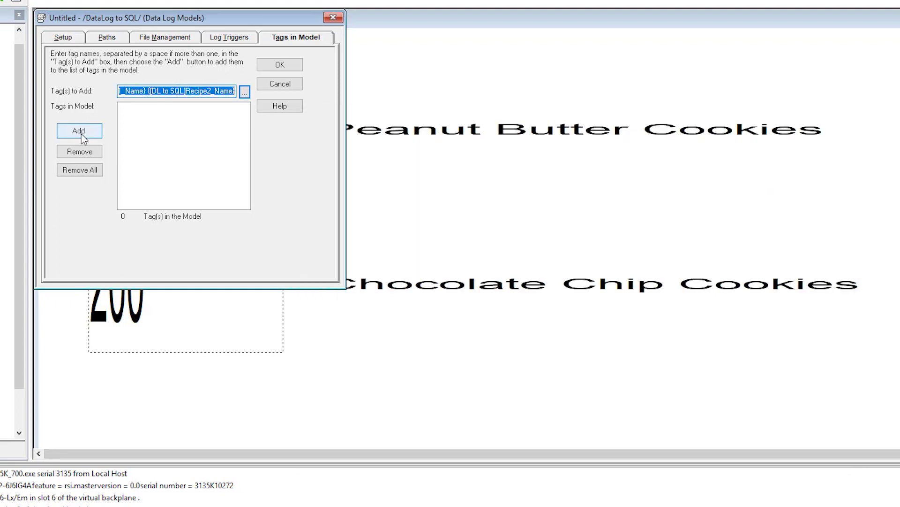
- Add the four tags to the model and save it as McMc Datalogger
click(77, 132)
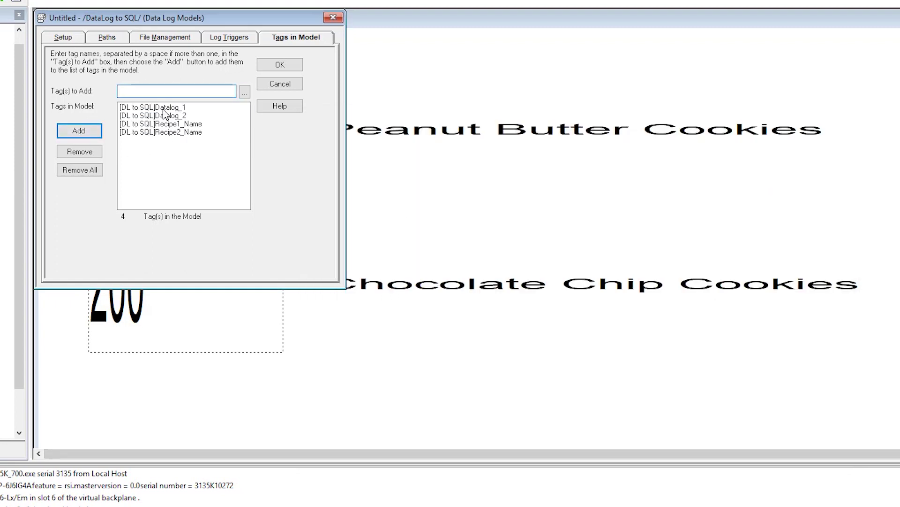
click(289, 65)
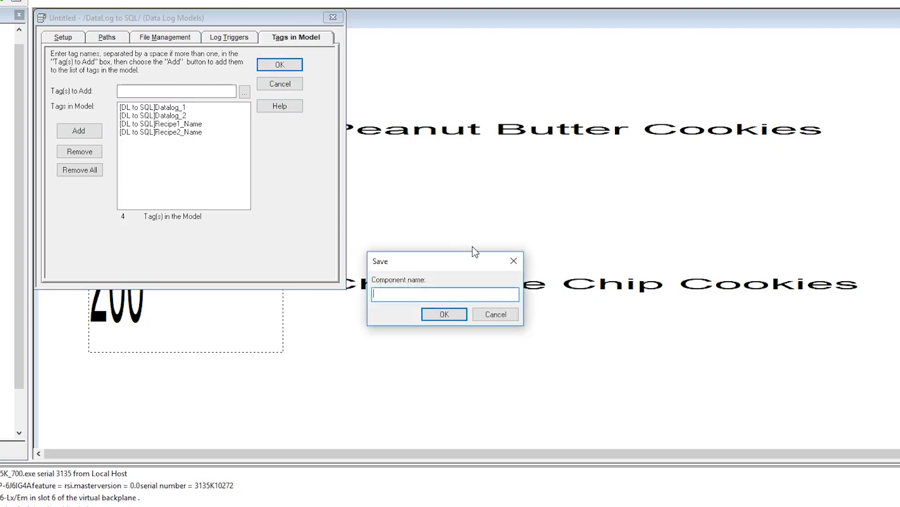
text(D)
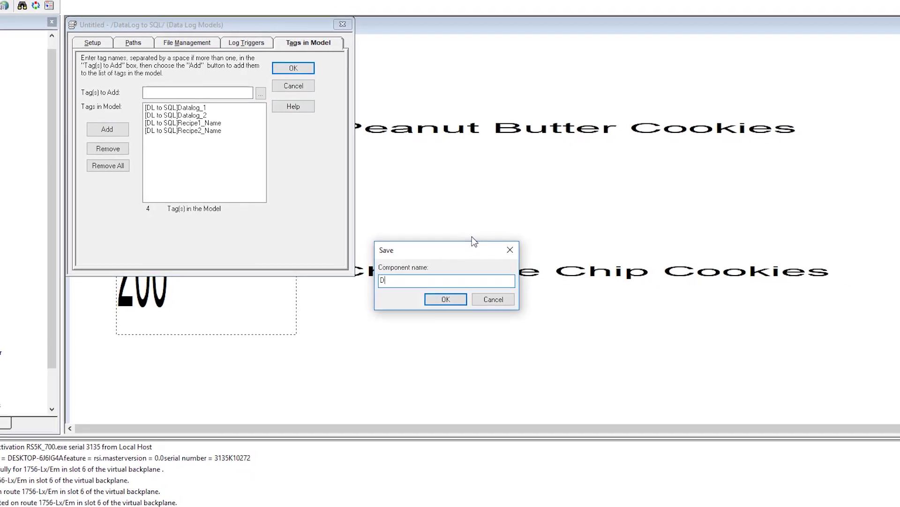
key(BackSpace)
text(McMc Datalogger)
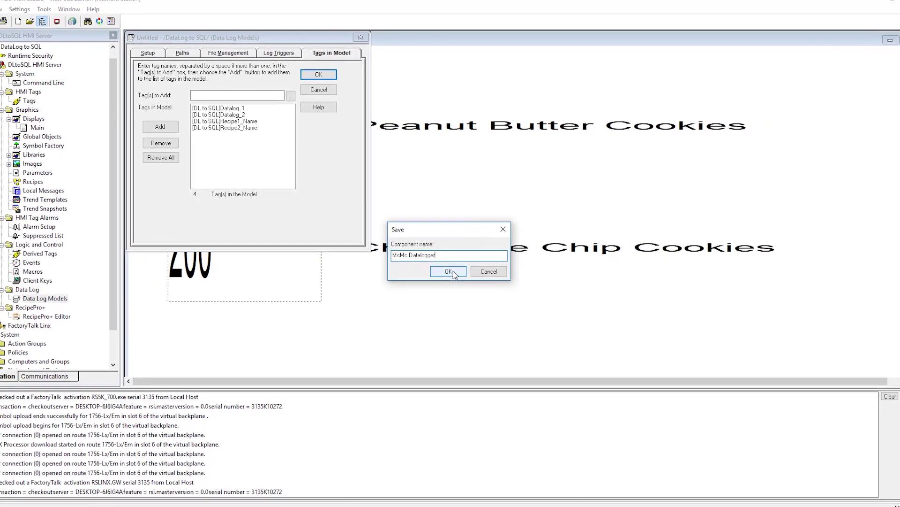
click(456, 276)
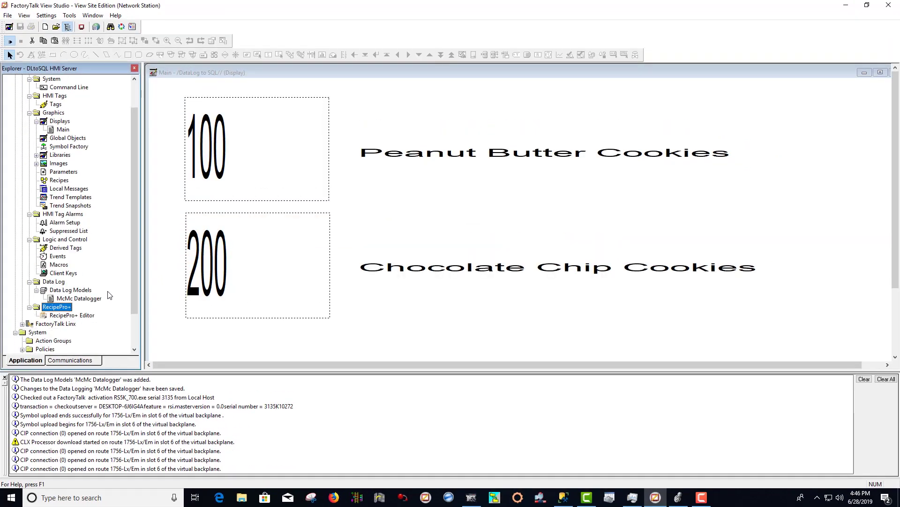
click(80, 299)
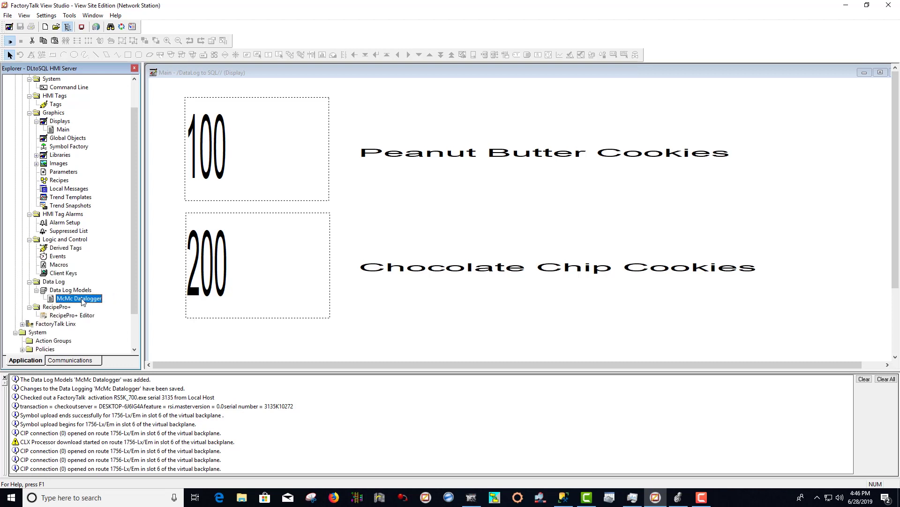
- Start logging with the McMc Datalogger model, then bring SQL Server Management Studio forward
right_click(82, 301)
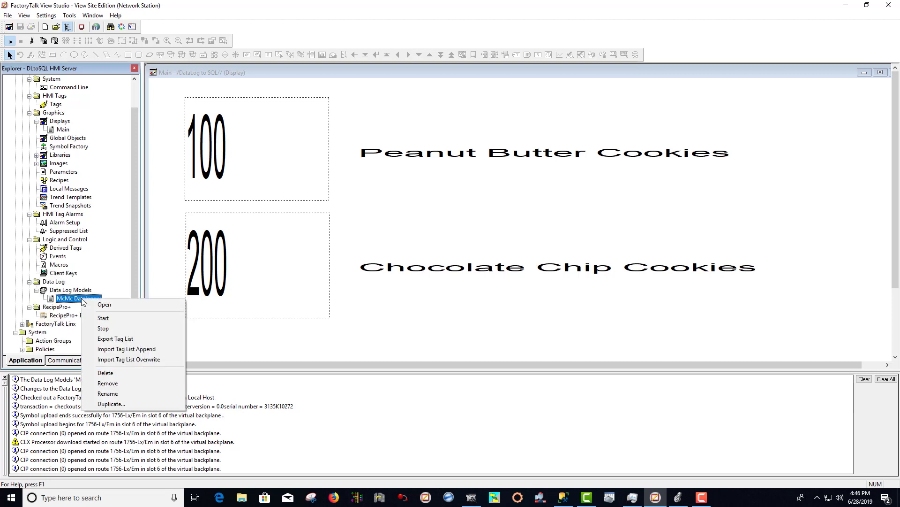
click(123, 318)
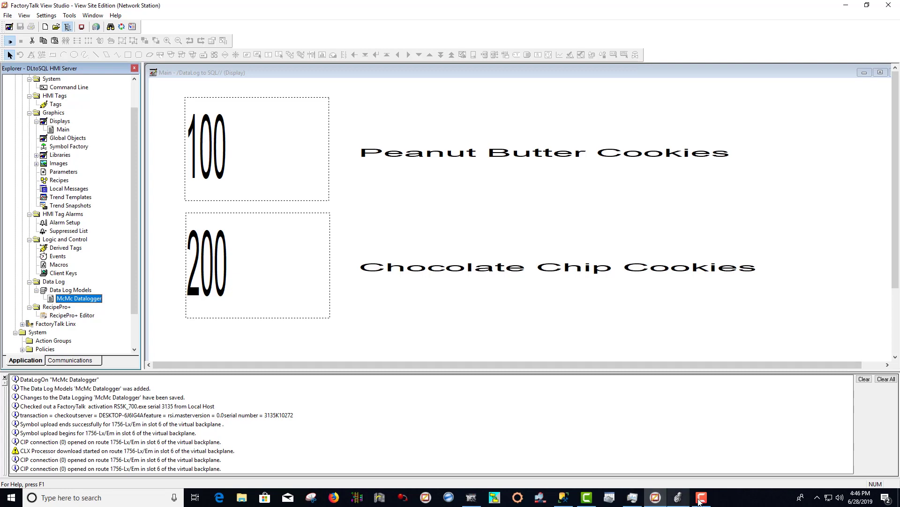
click(563, 497)
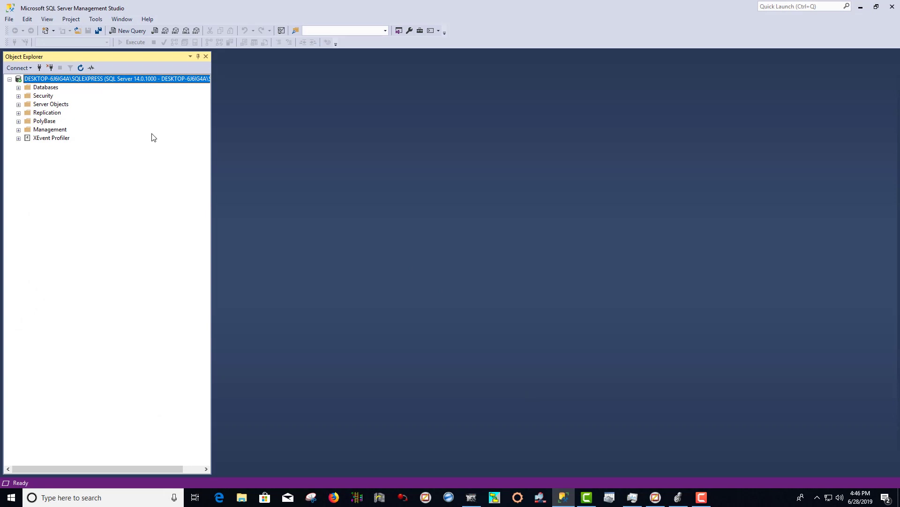
- Refresh Object Explorer and expand McMcDatabase to list its tables
click(80, 69)
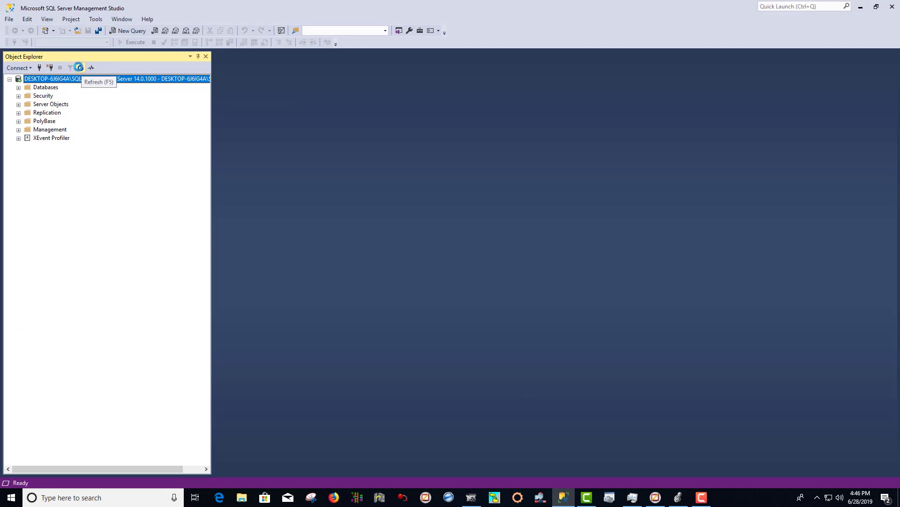
click(19, 88)
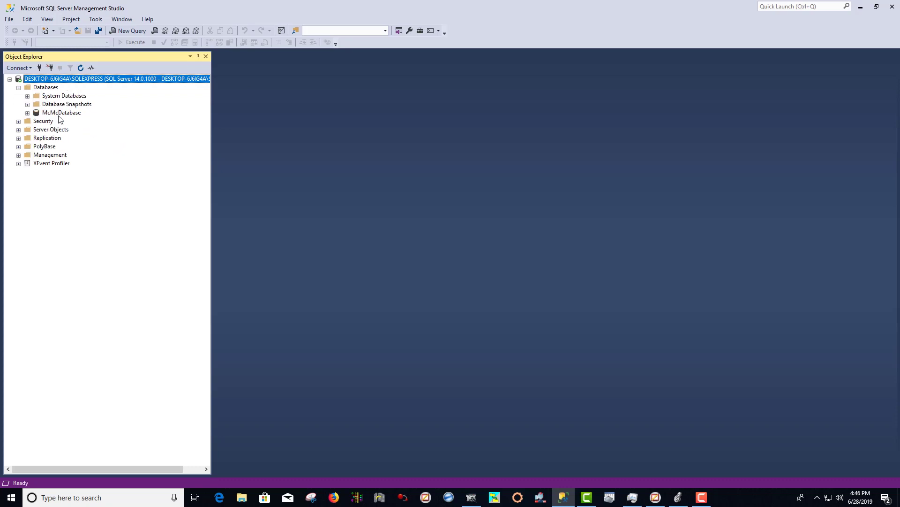
click(27, 112)
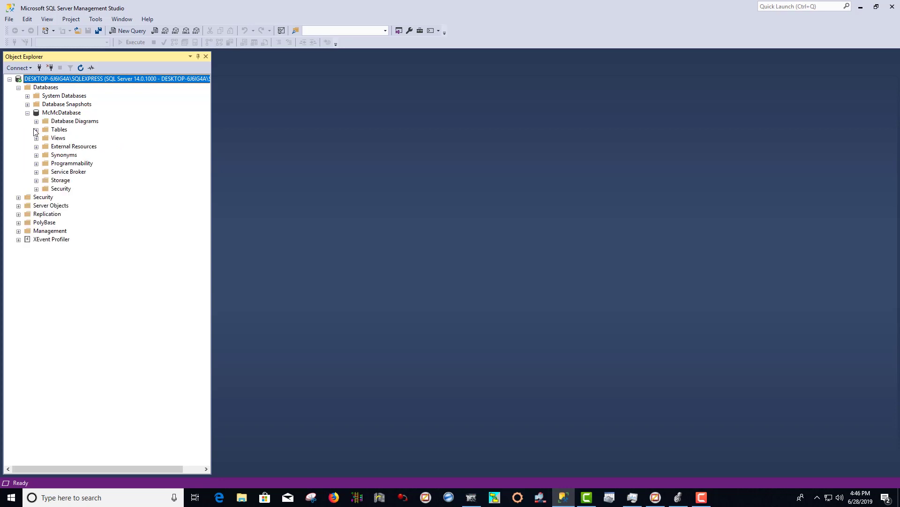
click(36, 130)
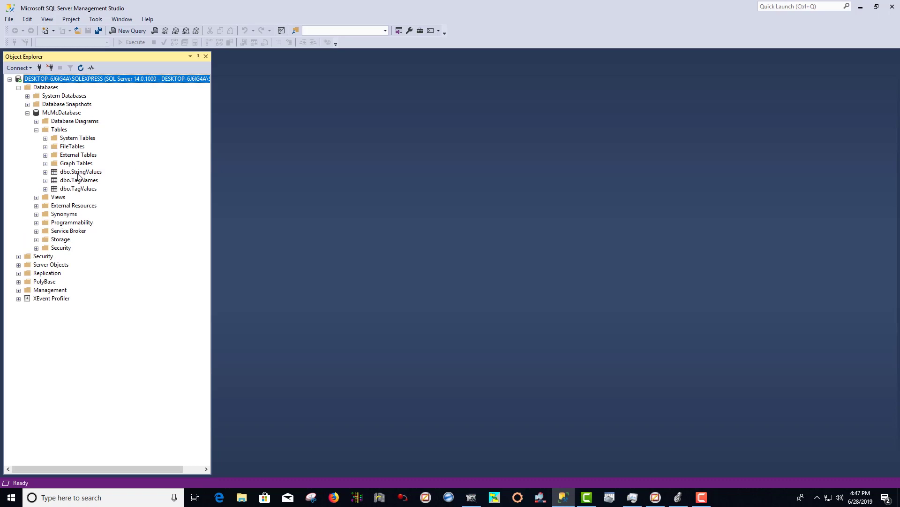
- Query the top 1000 rows of the dbo.TagNames table
click(79, 173)
click(85, 182)
click(87, 189)
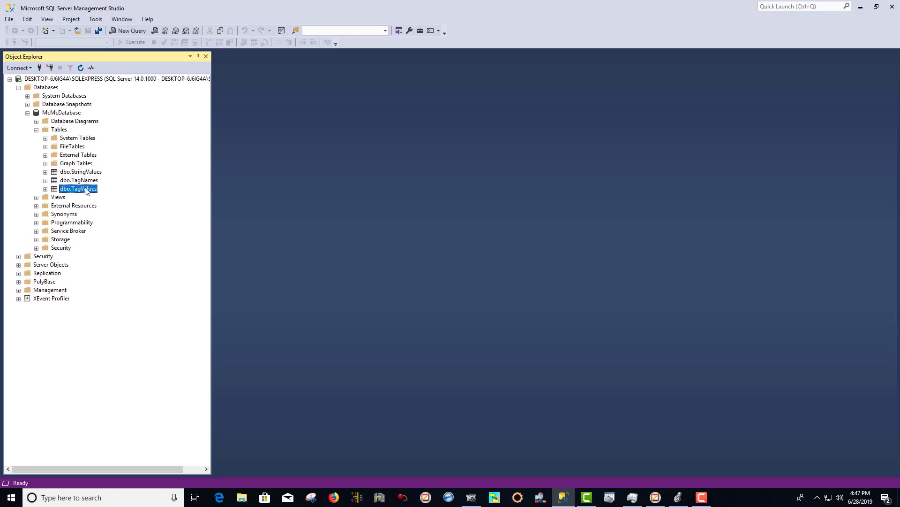
click(86, 182)
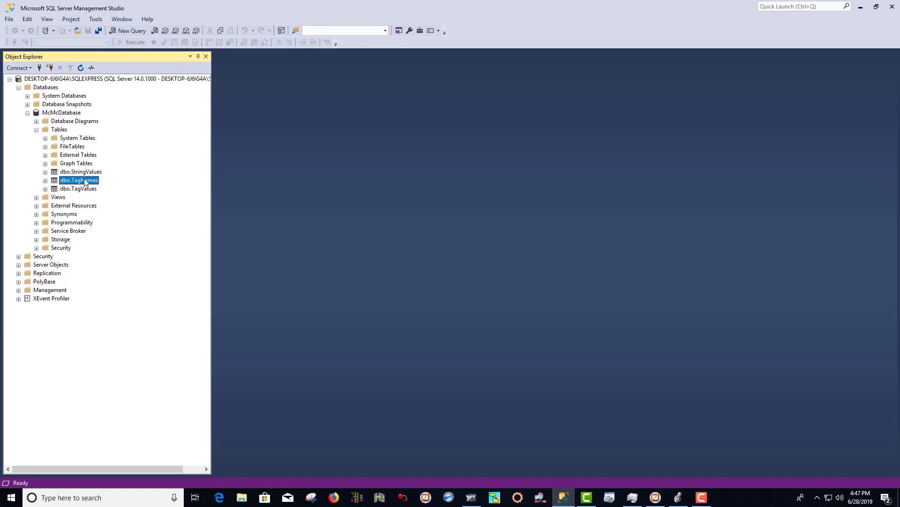
right_click(86, 182)
click(112, 205)
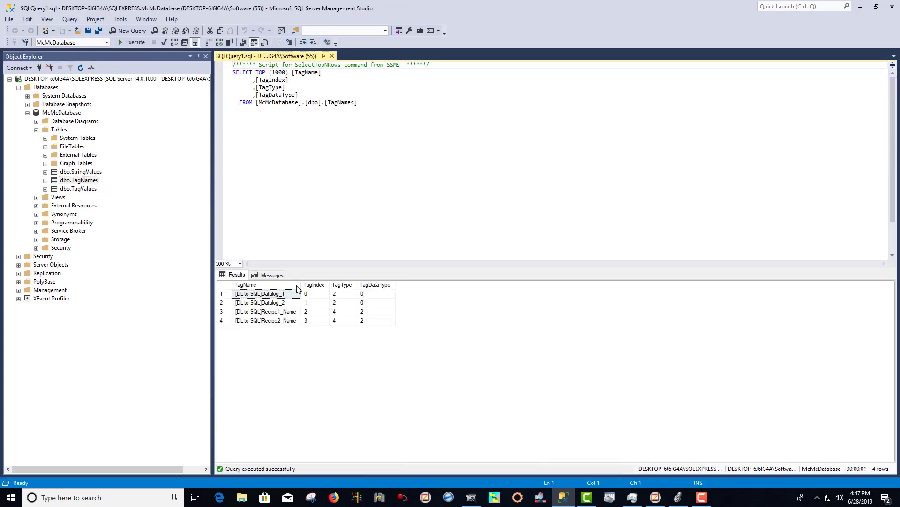
- Widen the TagName column, query the TagValues table for its 12 rows, then return to Logix Designer
drag(301, 283, 352, 284)
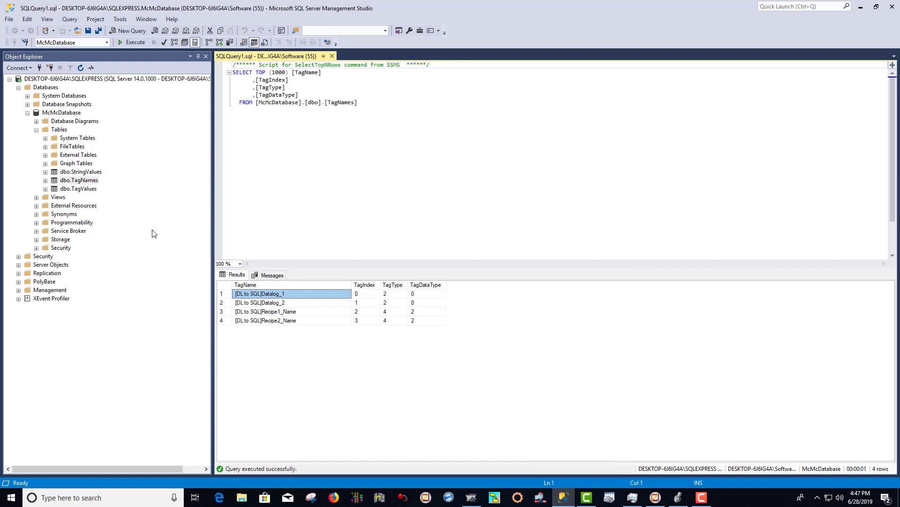
right_click(81, 188)
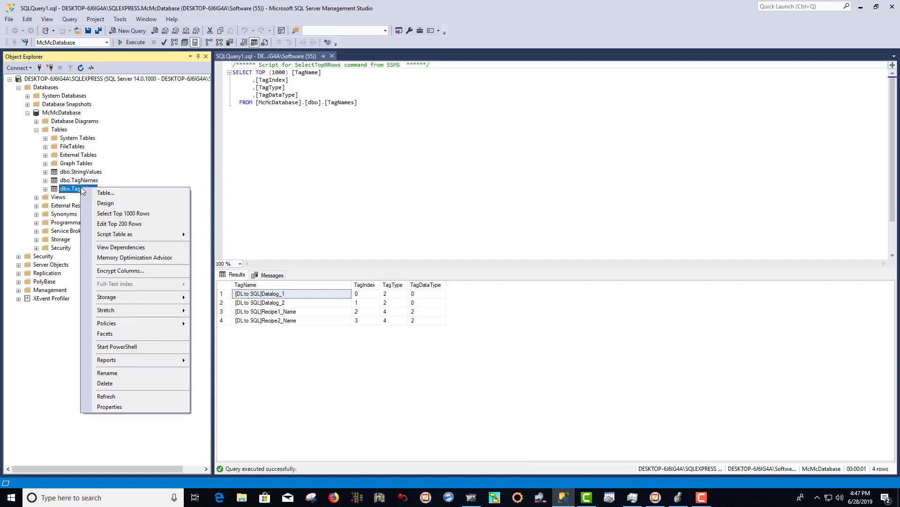
key(Escape)
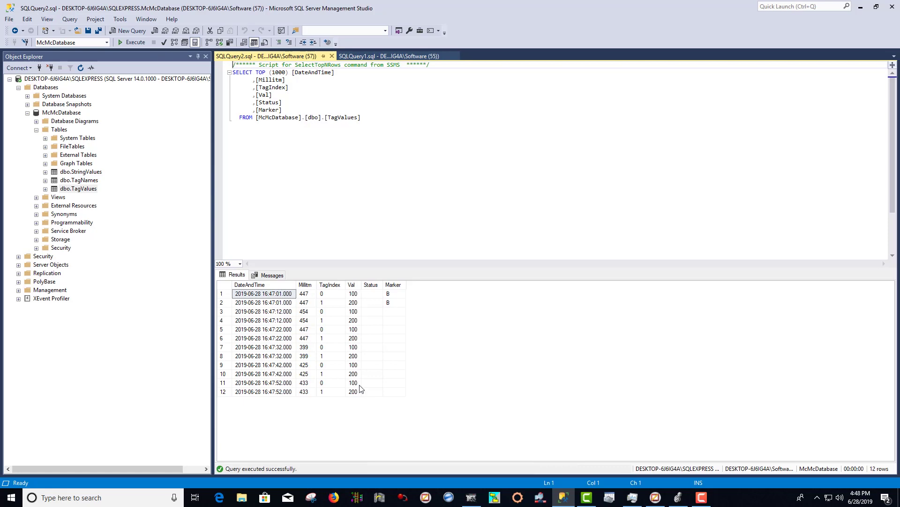
click(678, 497)
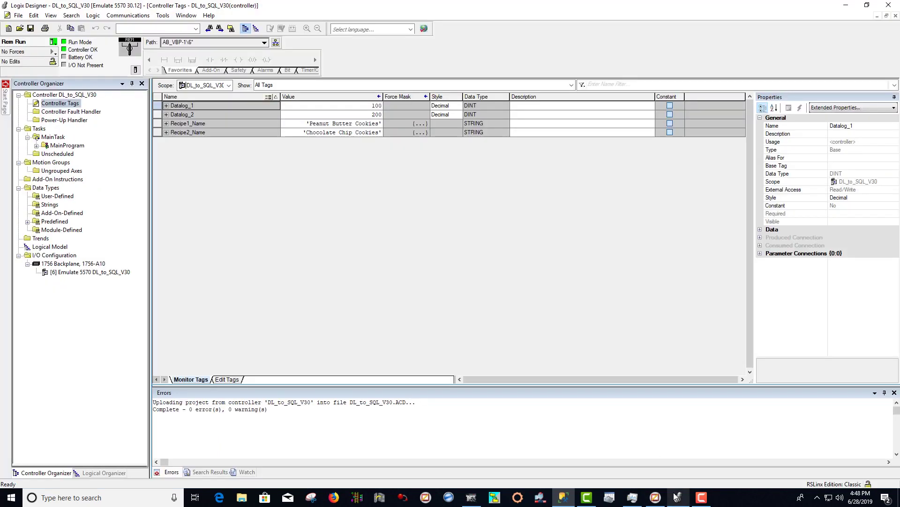
- Set Datalog_1 to 24 and Datalog_2 to 48 in Controller Tags
click(373, 106)
text(24)
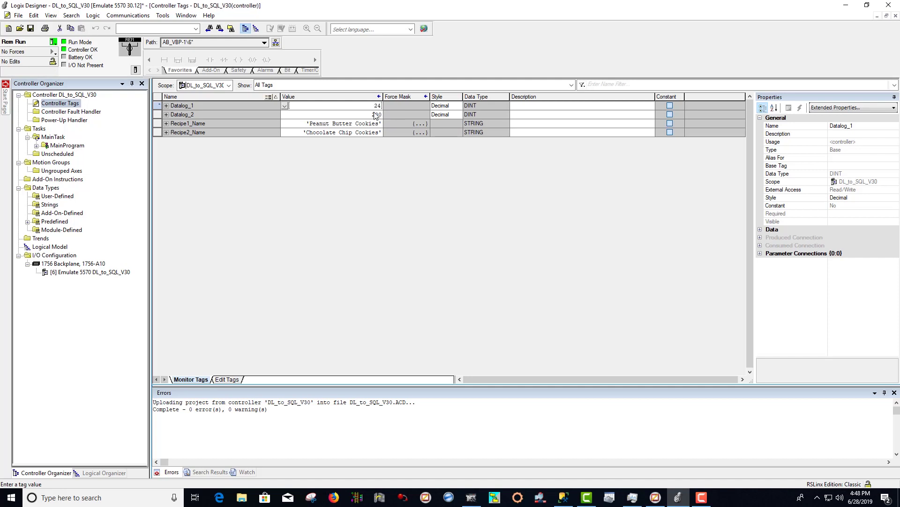
key(Return)
text(48)
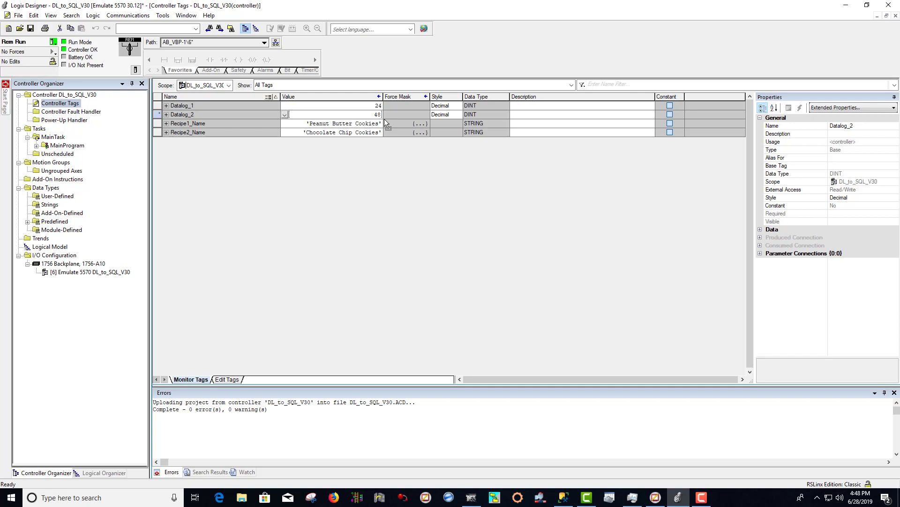
key(Return)
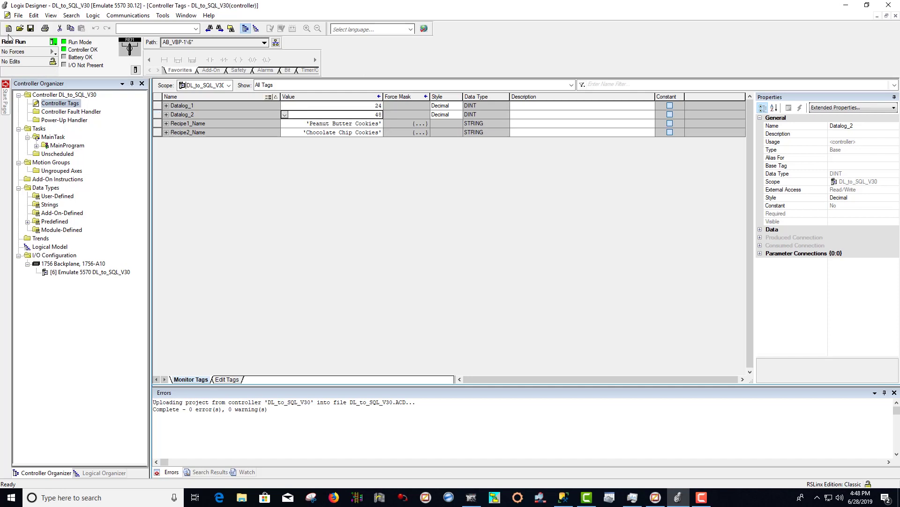
- Save the Logix Designer project with uploaded tag values and confirm the display shows 24 and 48
click(31, 29)
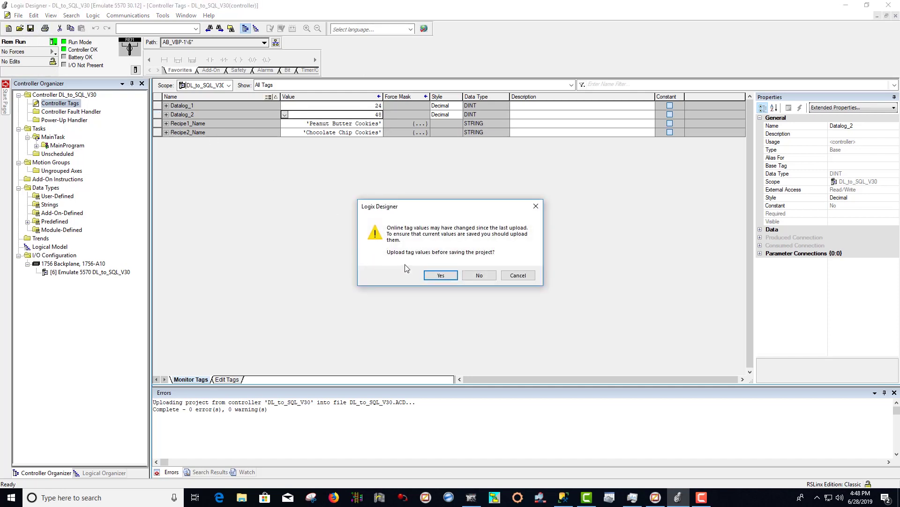
click(426, 277)
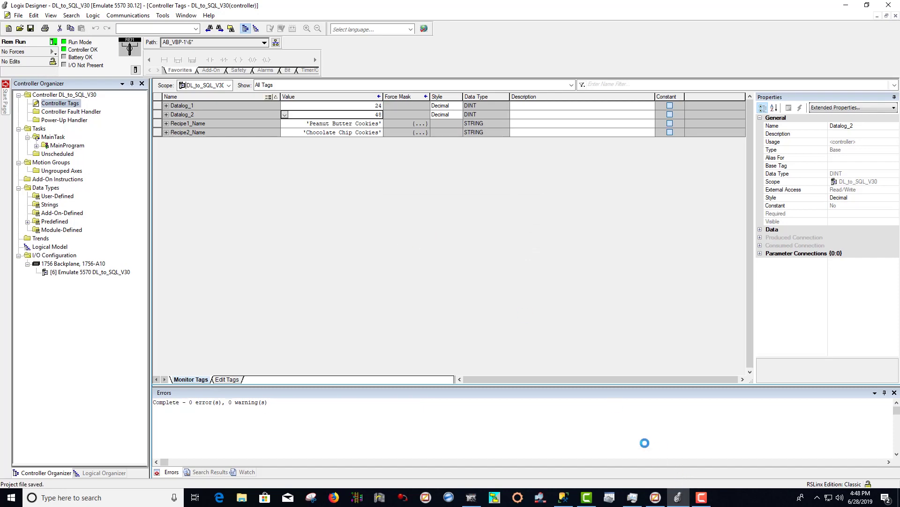
click(656, 497)
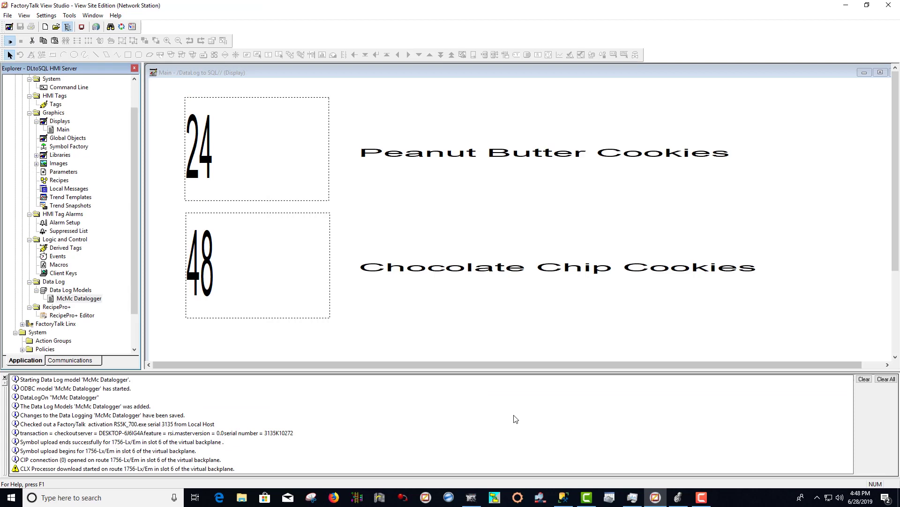
click(565, 497)
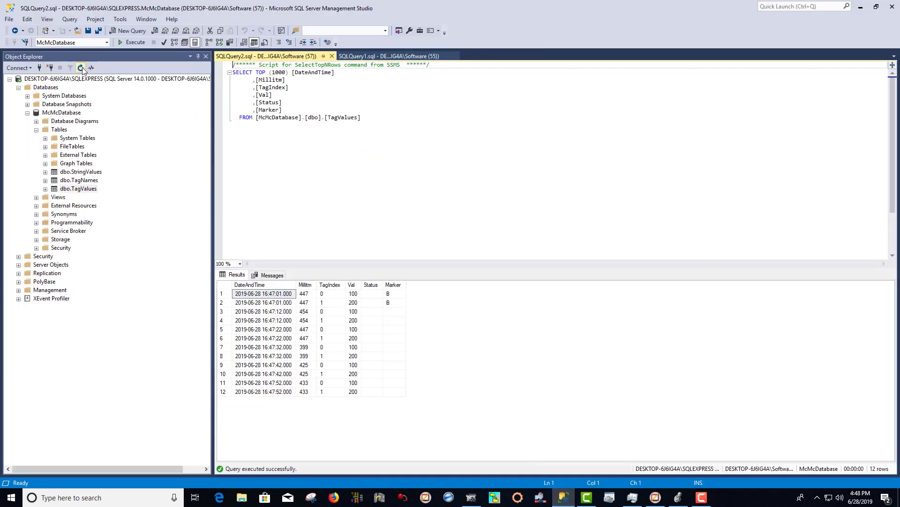
- Rerun Select Top 1000 Rows on dbo.TagValues and scroll to the newest 24 and 48 entries
right_click(81, 189)
click(121, 217)
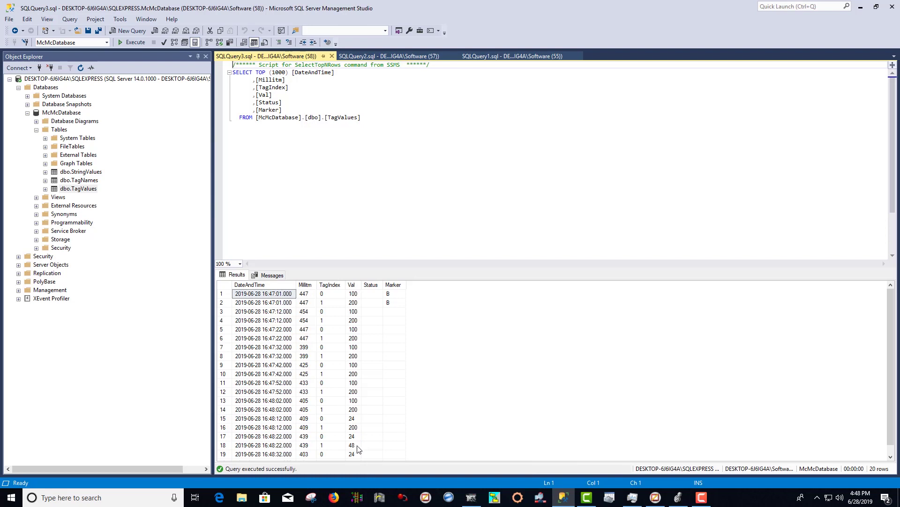
scroll(367, 444, down, 1)
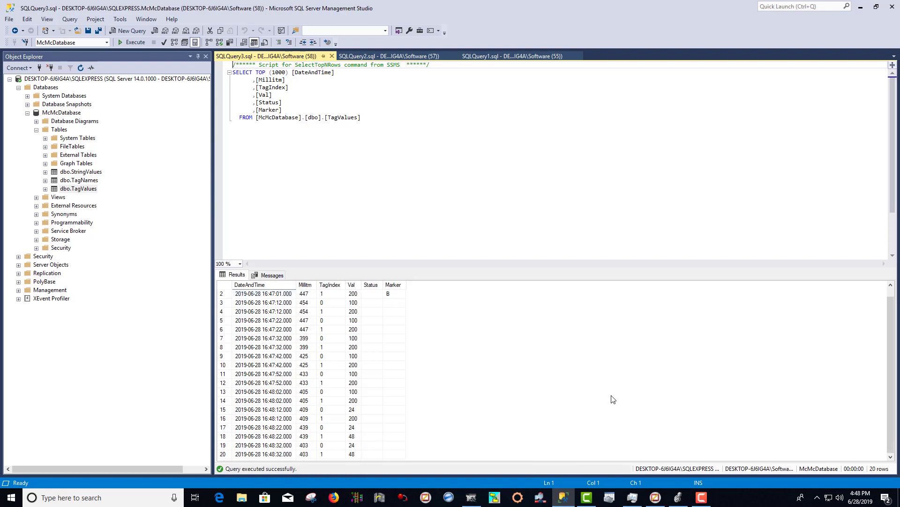
click(80, 172)
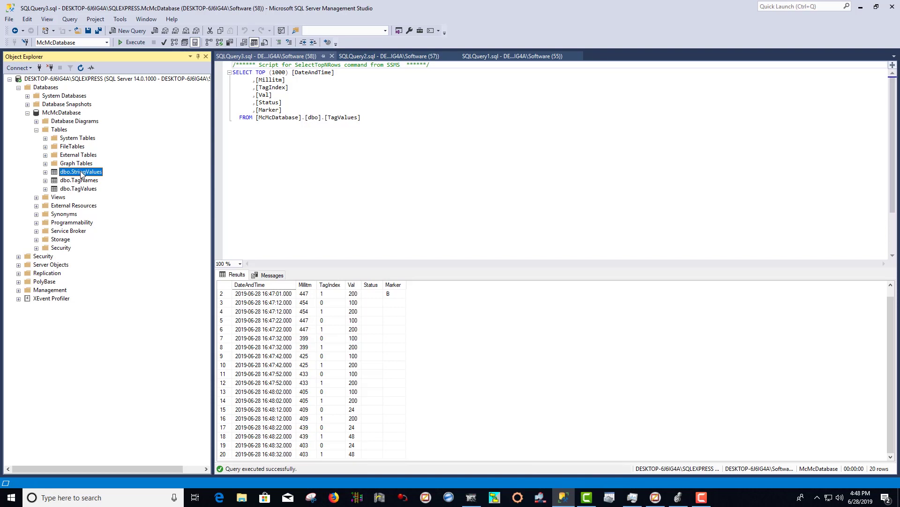
- Query the top 1000 dbo.StringValues rows, widen Val, and scroll through the alternating cookie names
right_click(80, 173)
click(122, 193)
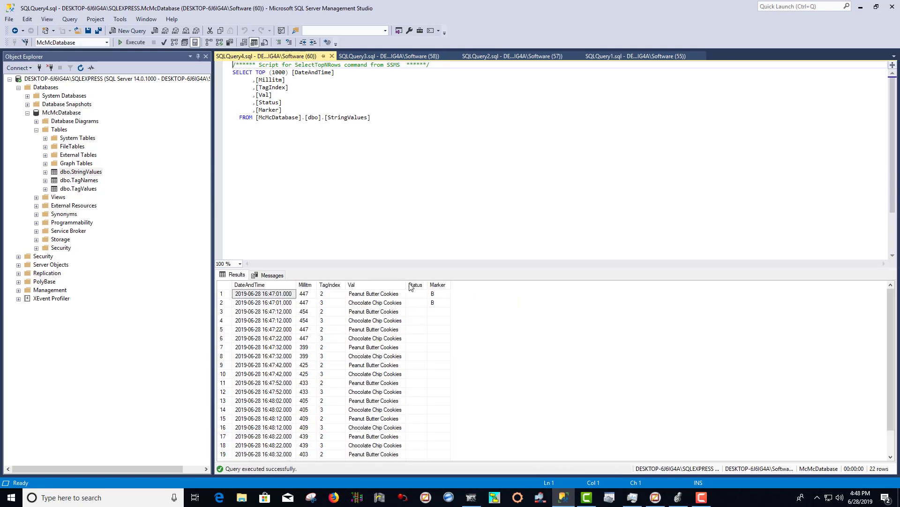
drag(406, 282, 457, 283)
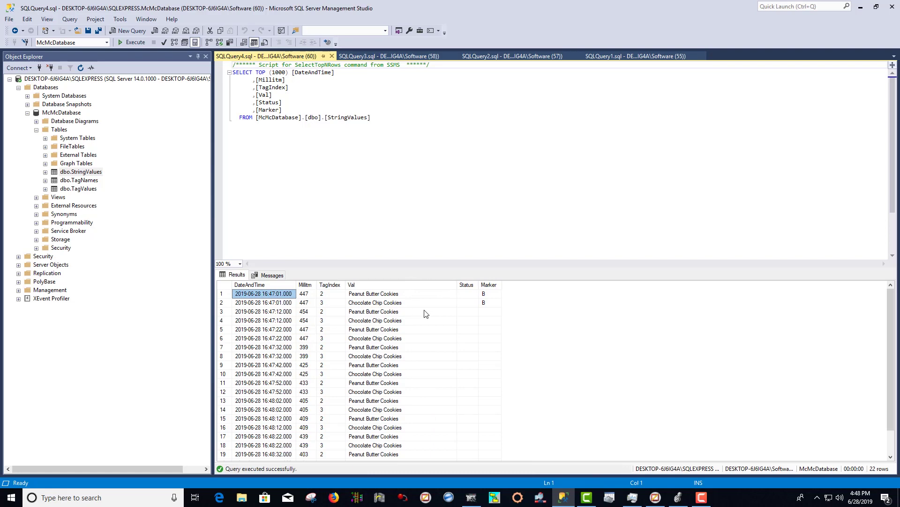
scroll(419, 364, down, 1)
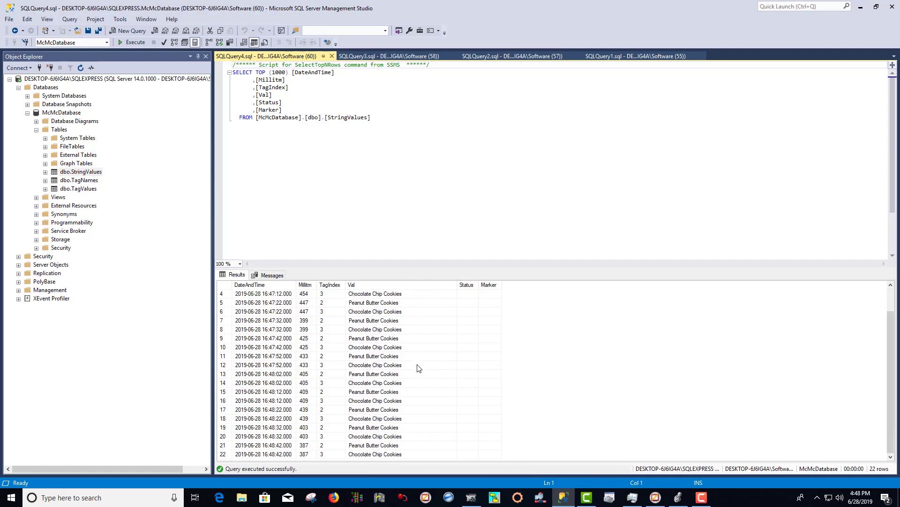